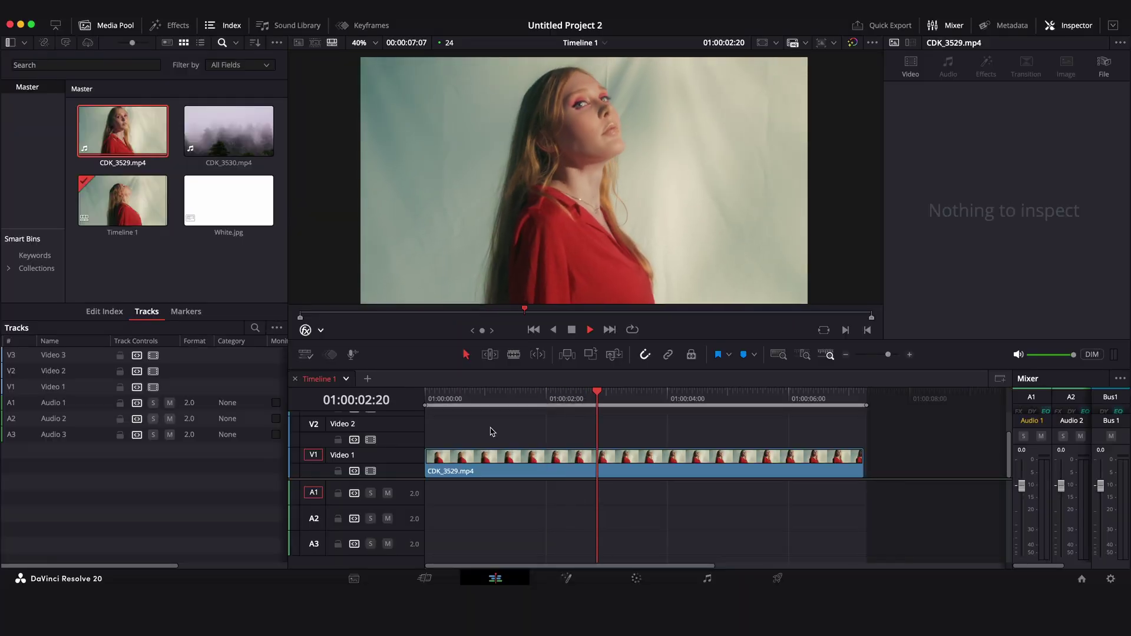
Step: Stop playback at about one second and drop the portrait clip's saturation to 0 on the Color page
key("space")
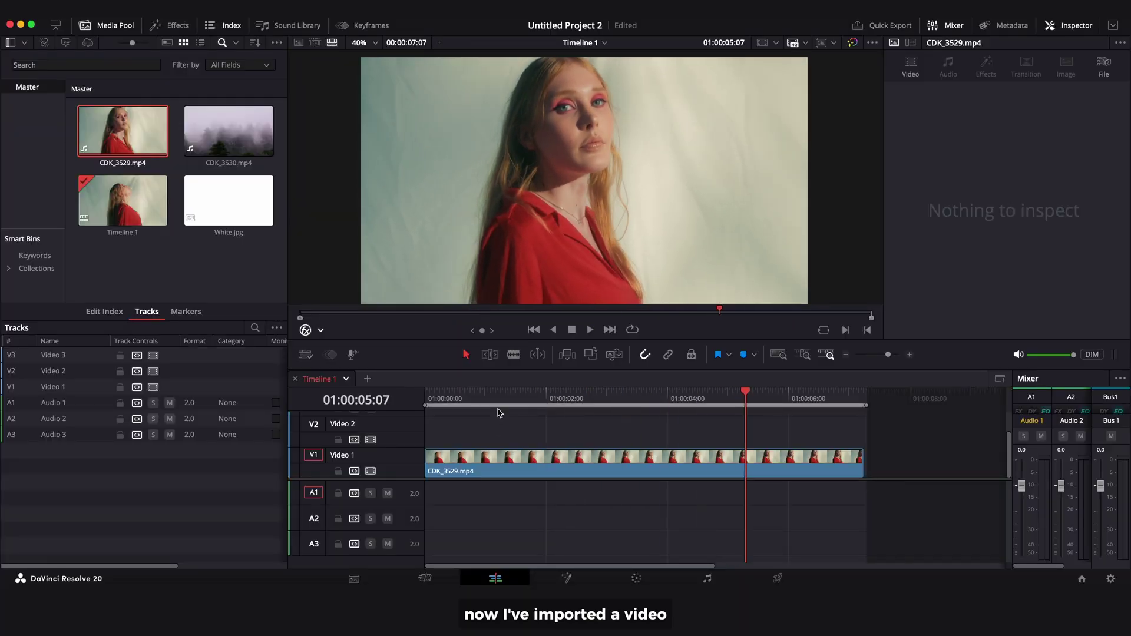
left_click(496, 396)
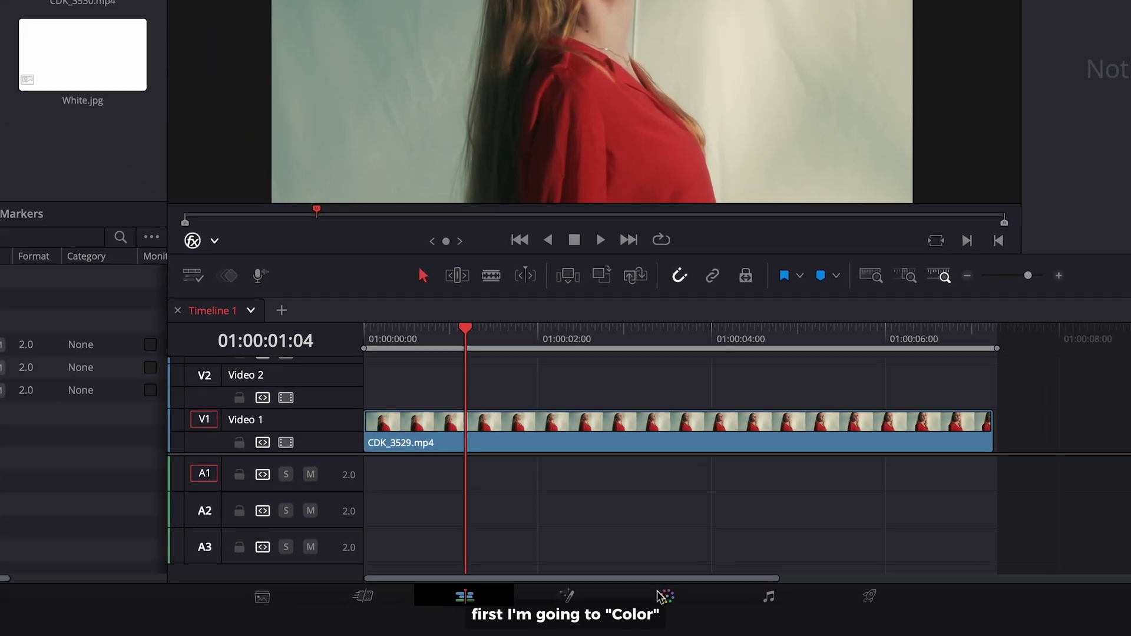
left_click(636, 578)
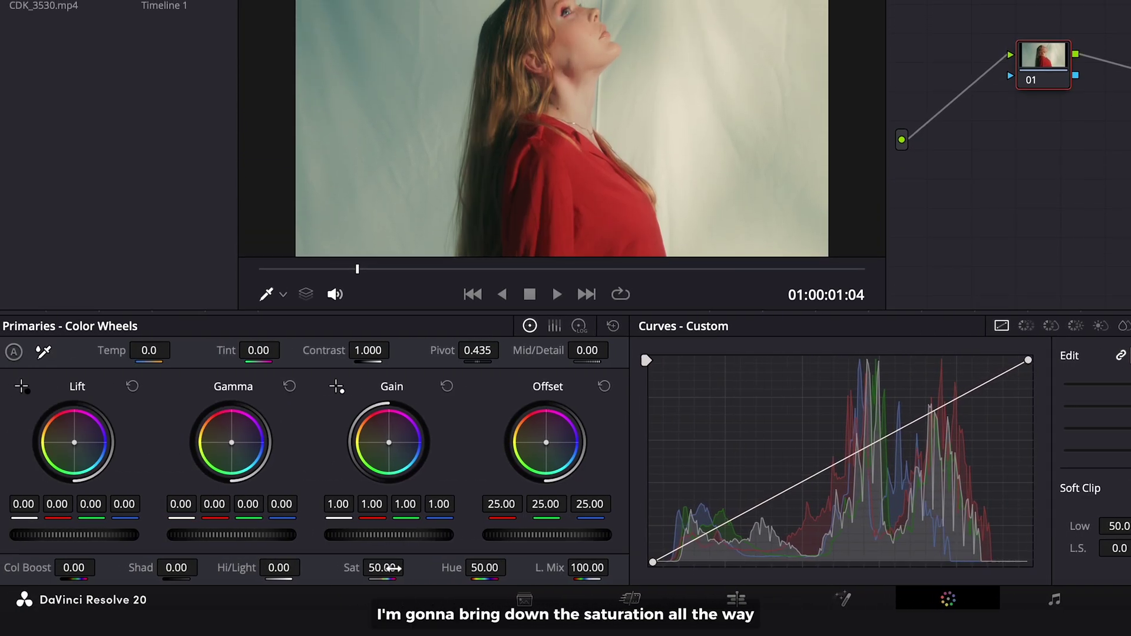
left_click_drag(390, 568, 351, 563)
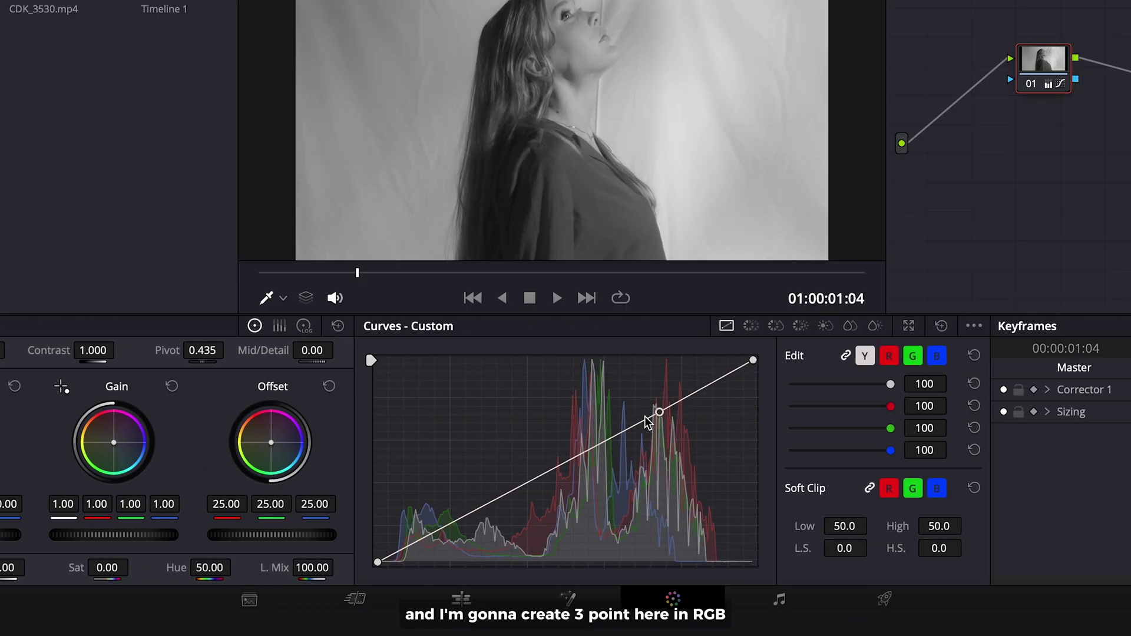
Step: Shape a contrasty S-curve on the Custom curve, lifting the highlights, then play back to review
left_click(470, 510)
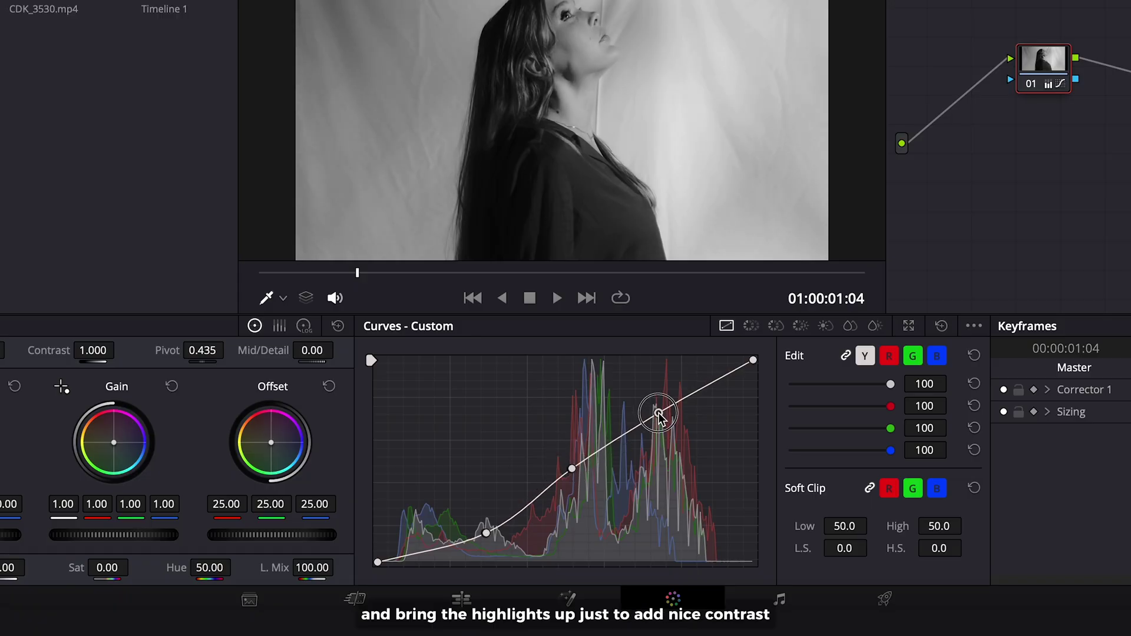
left_click_drag(658, 413, 649, 404)
key("space")
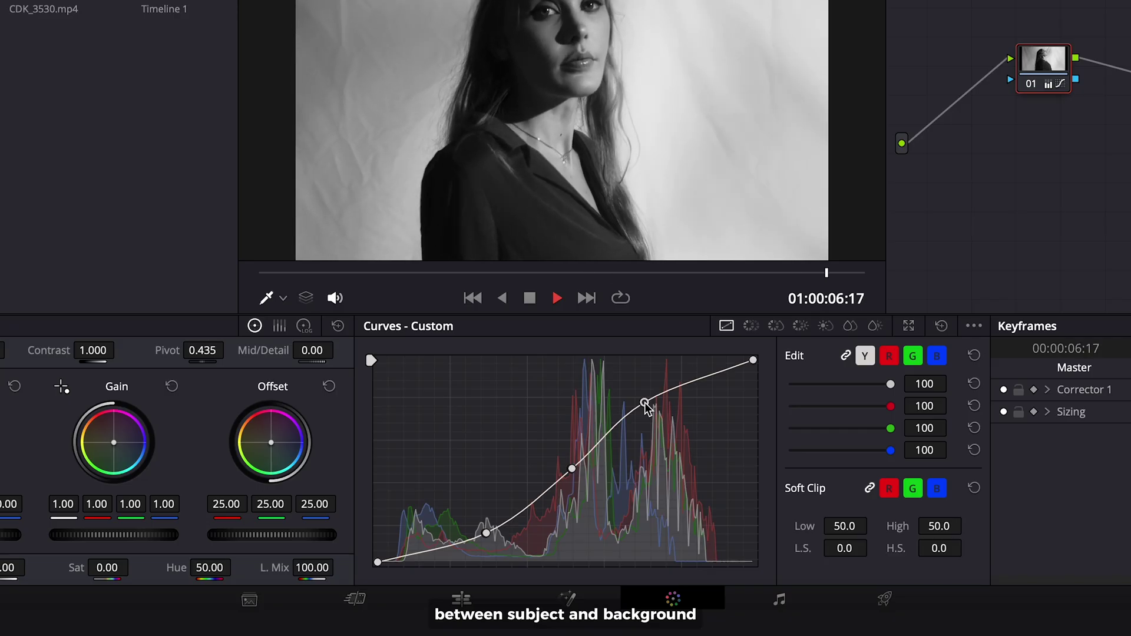
key("space")
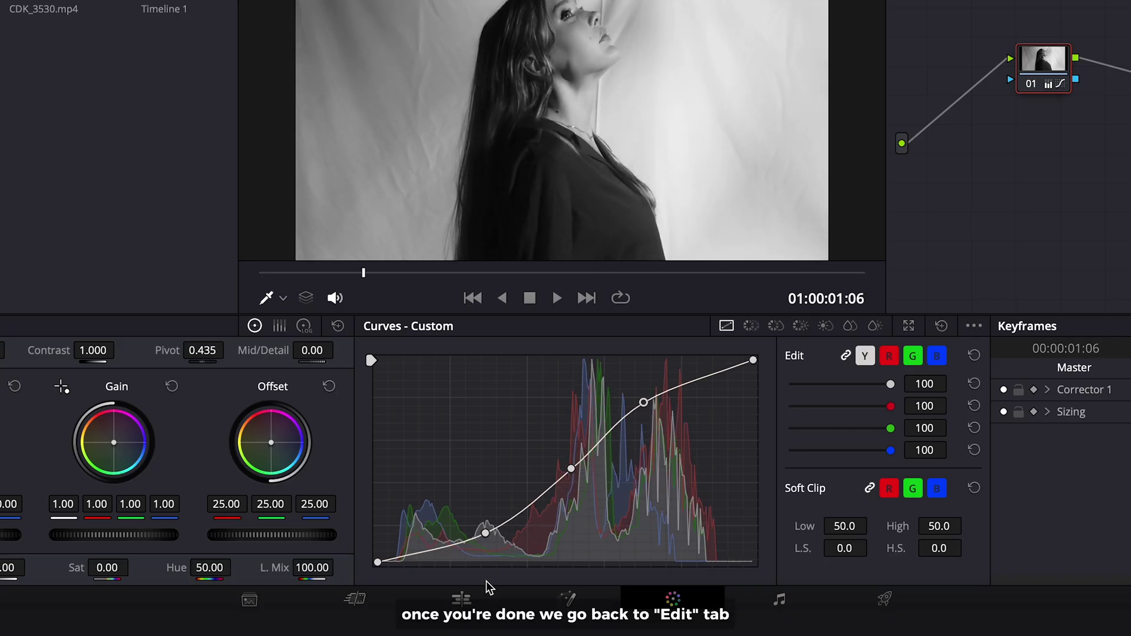
Step: Back on the Edit page, apply the 3D Keyer effect ('3d key' search) to the Video 1 clip
left_click(461, 600)
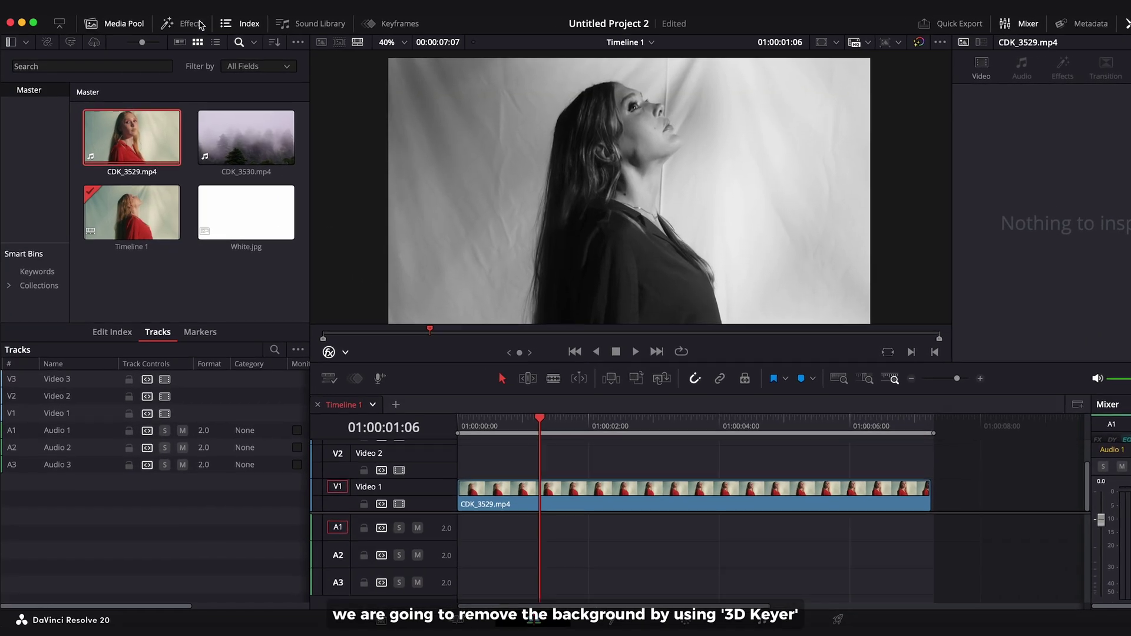
left_click(177, 26)
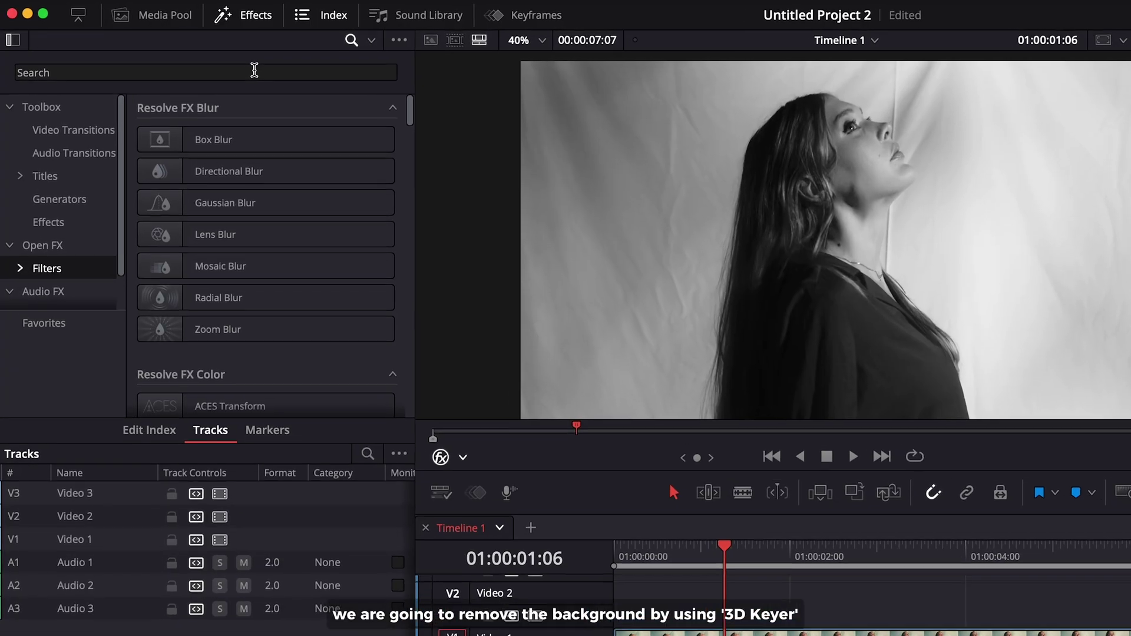
left_click(236, 69)
type("3d keyer")
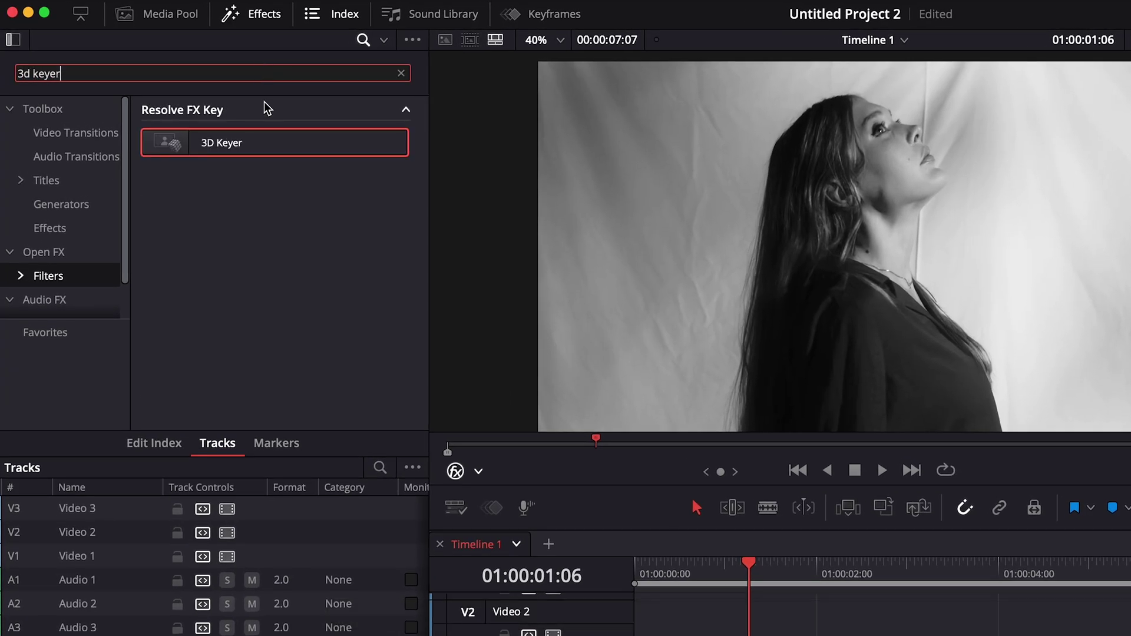
left_click_drag(267, 140, 724, 635)
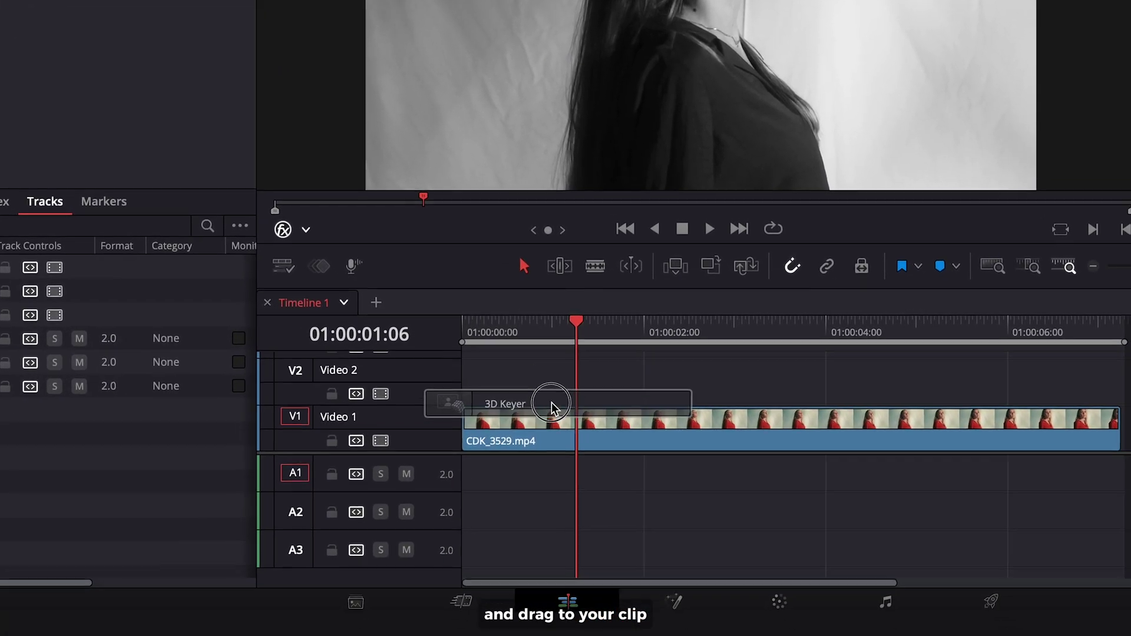
left_click_drag(551, 402, 551, 414)
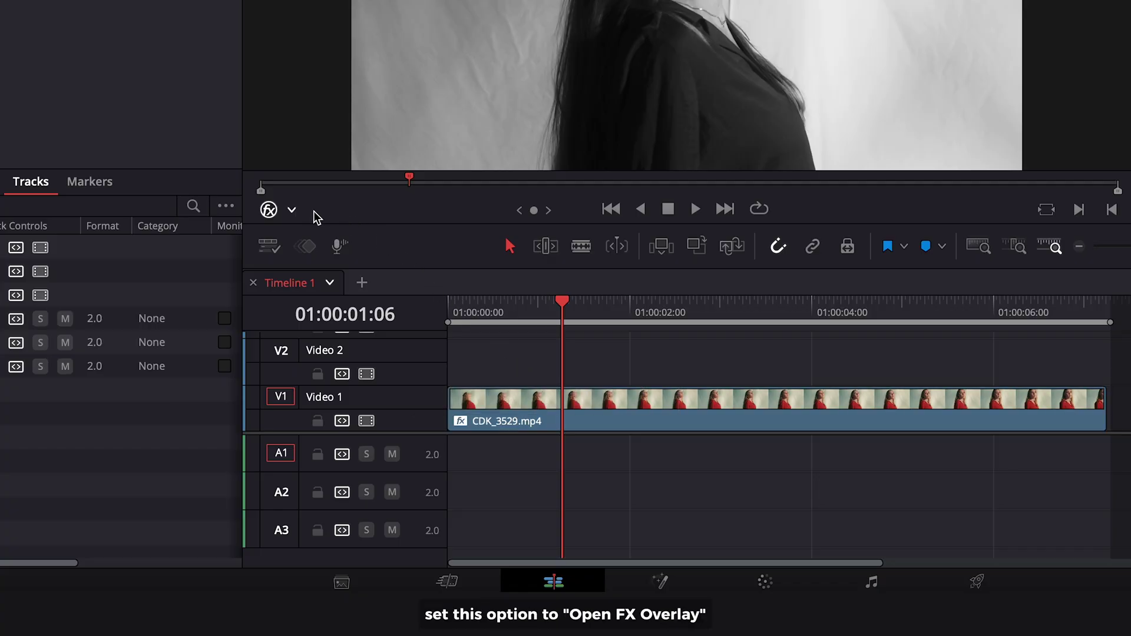
left_click(293, 211)
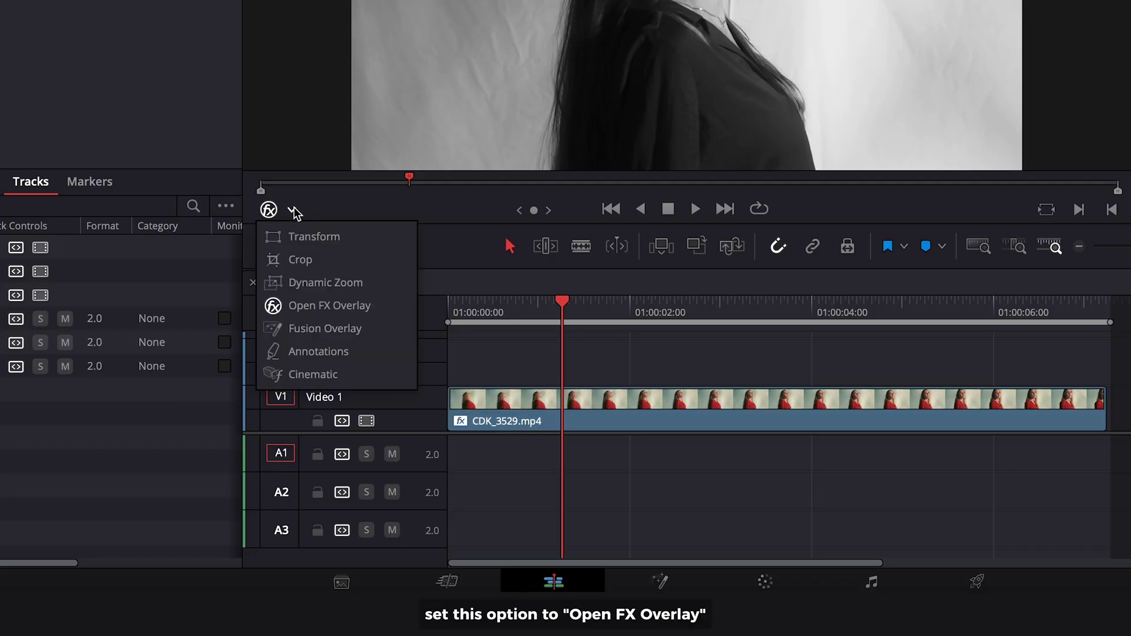
Step: Sample the backdrop with the 3D Keyer picker, adding strokes to the frame edges until it keys to black
left_click(317, 306)
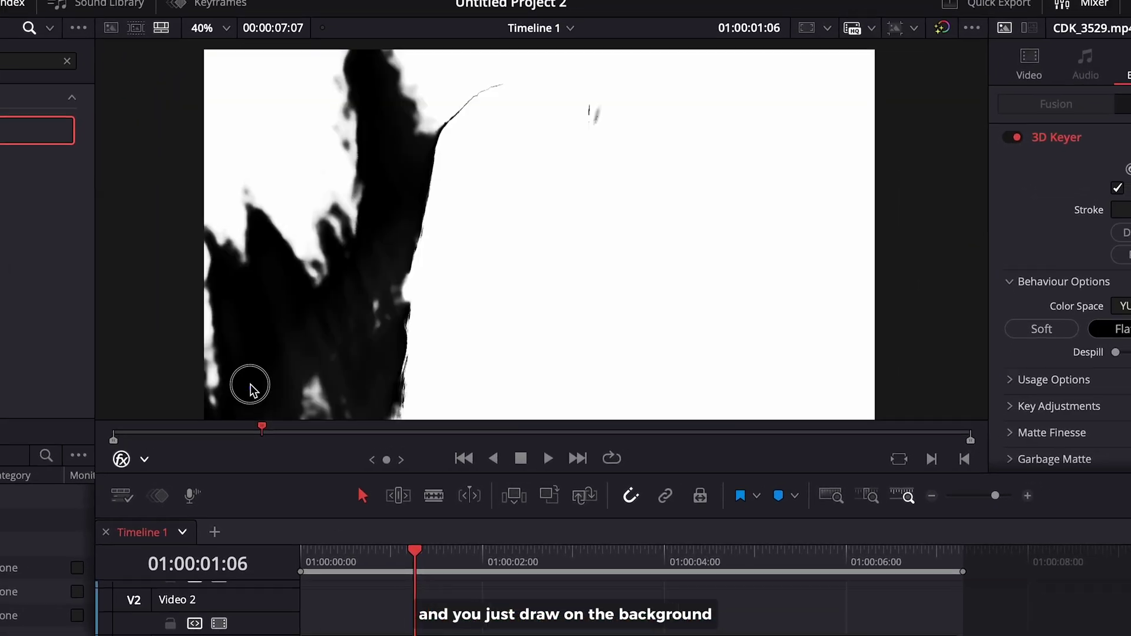
mouse_move(291, 319)
left_mouse_down()
mouse_move(313, 157)
mouse_move(406, 11)
left_mouse_up()
mouse_move(352, 102)
left_mouse_down()
mouse_move(375, 82)
mouse_move(433, 70)
mouse_move(595, 81)
mouse_move(724, 145)
mouse_move(756, 175)
mouse_move(765, 209)
mouse_move(731, 196)
left_mouse_up()
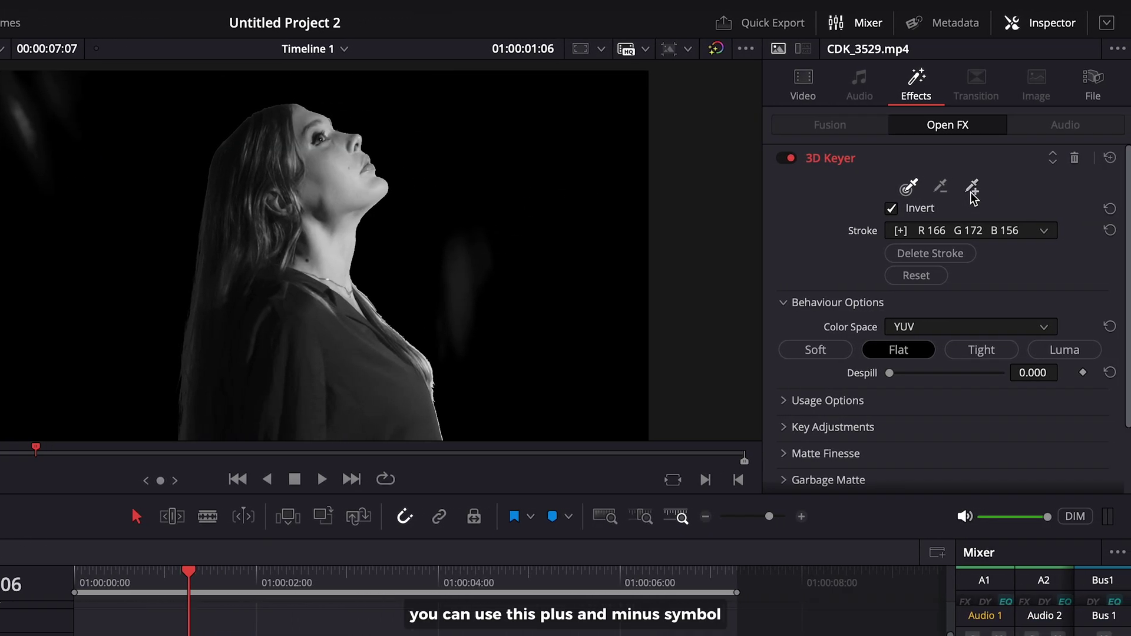
left_click(975, 188)
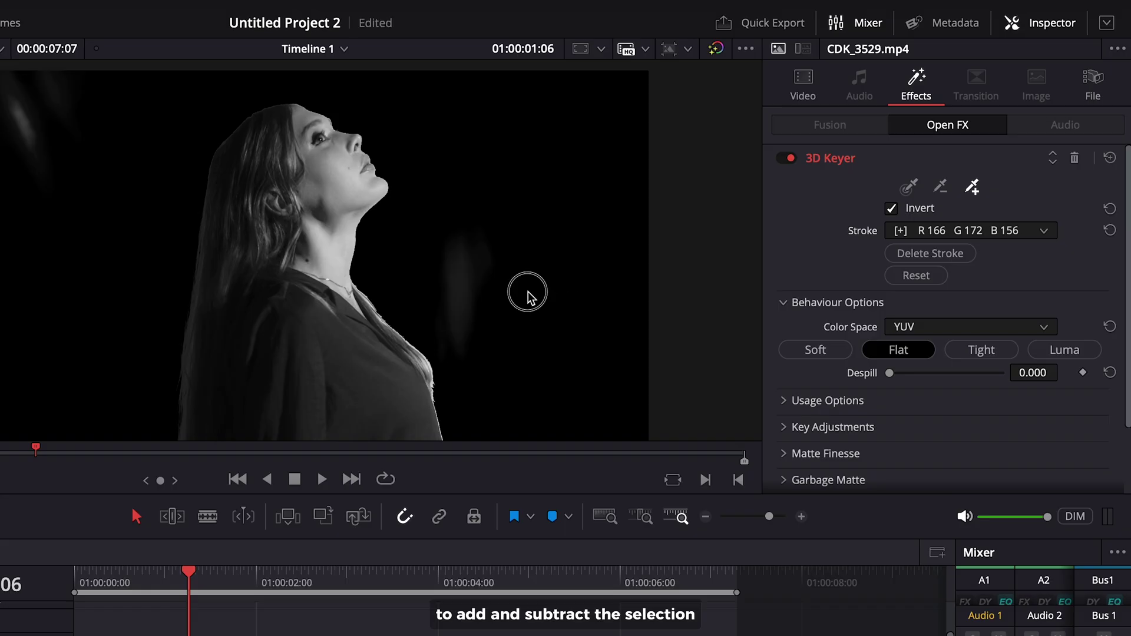
left_click_drag(528, 294, 478, 281)
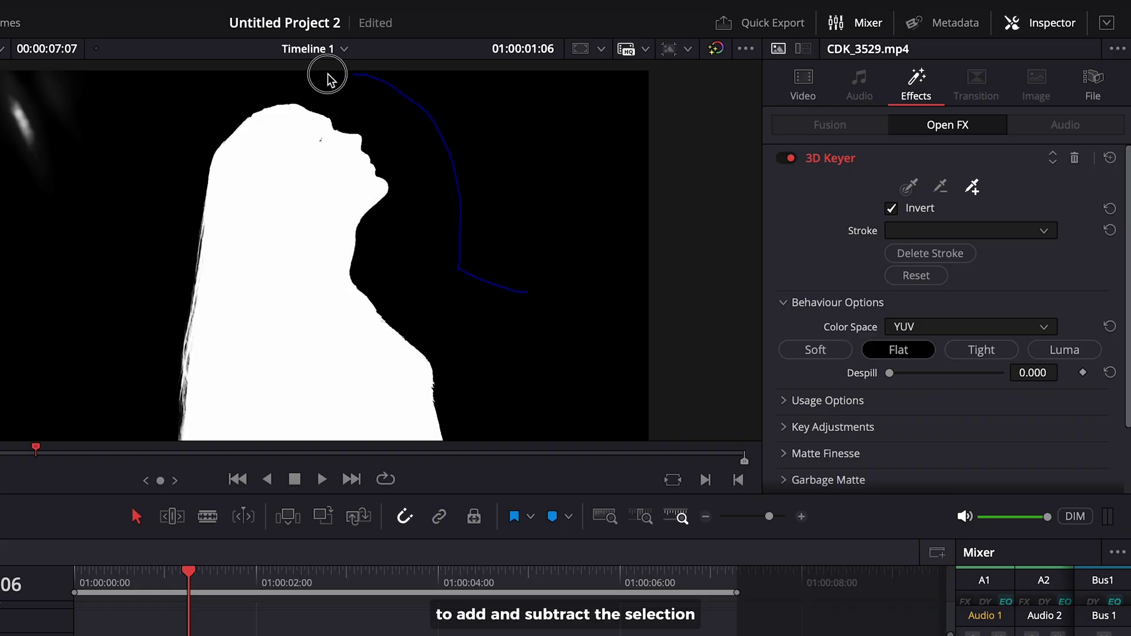
left_click_drag(86, 88, 1, 118)
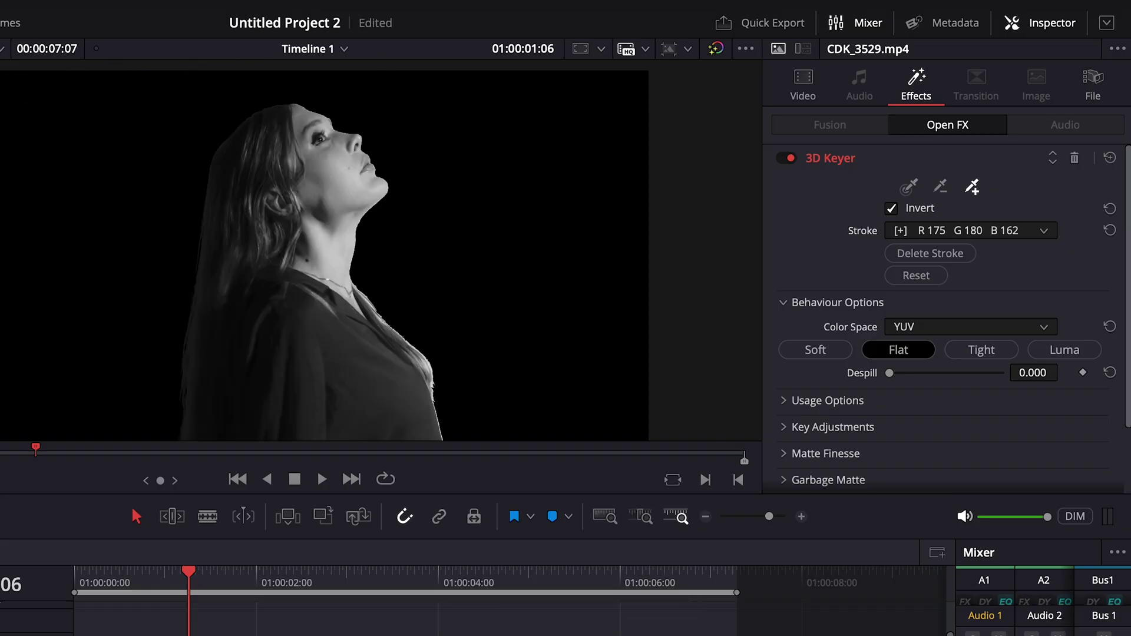
key("space")
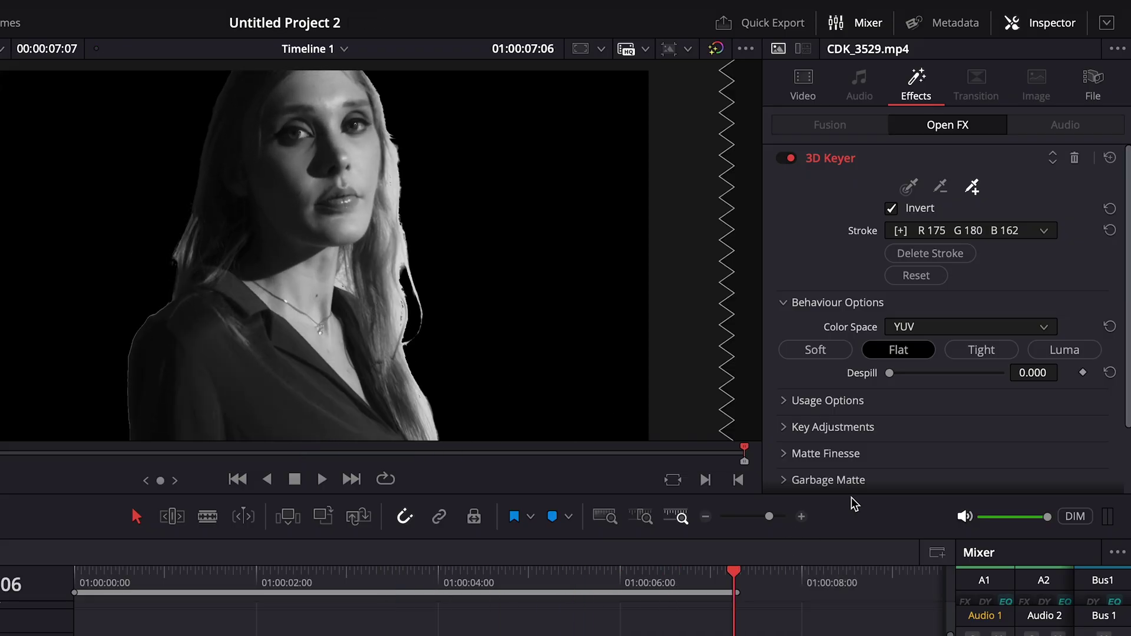
Step: Raise Chroma Softness to 55 under Key Adjustments and move the portrait clip to Video 2
left_click(805, 428)
scroll(912, 441, "down", 2)
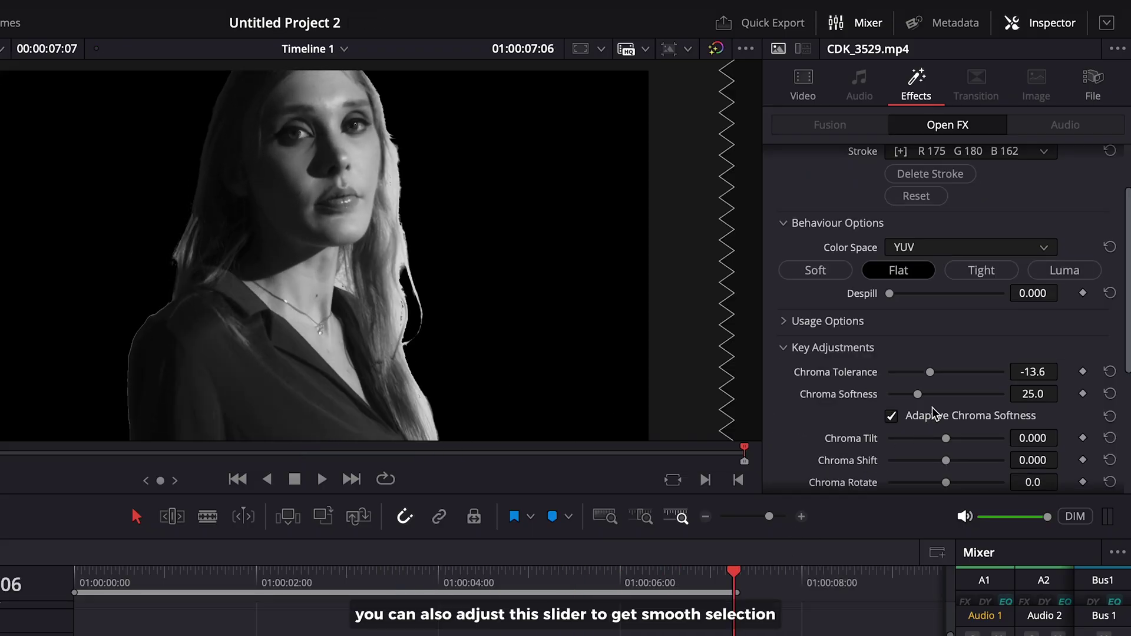
left_click_drag(919, 394, 953, 401)
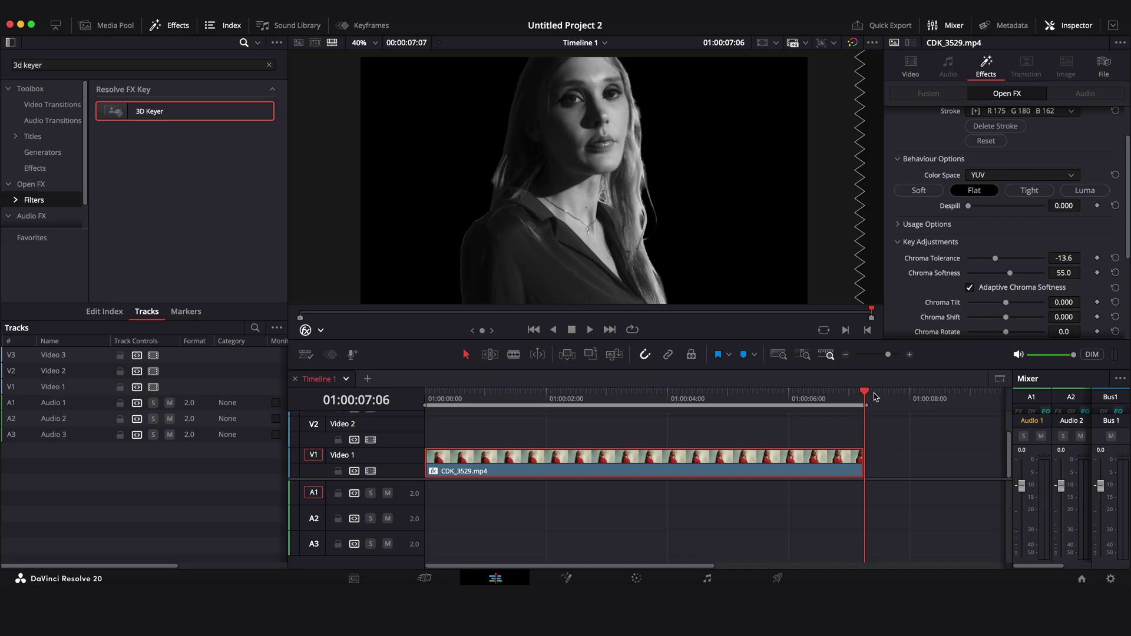
left_click_drag(252, 604, 339, 616)
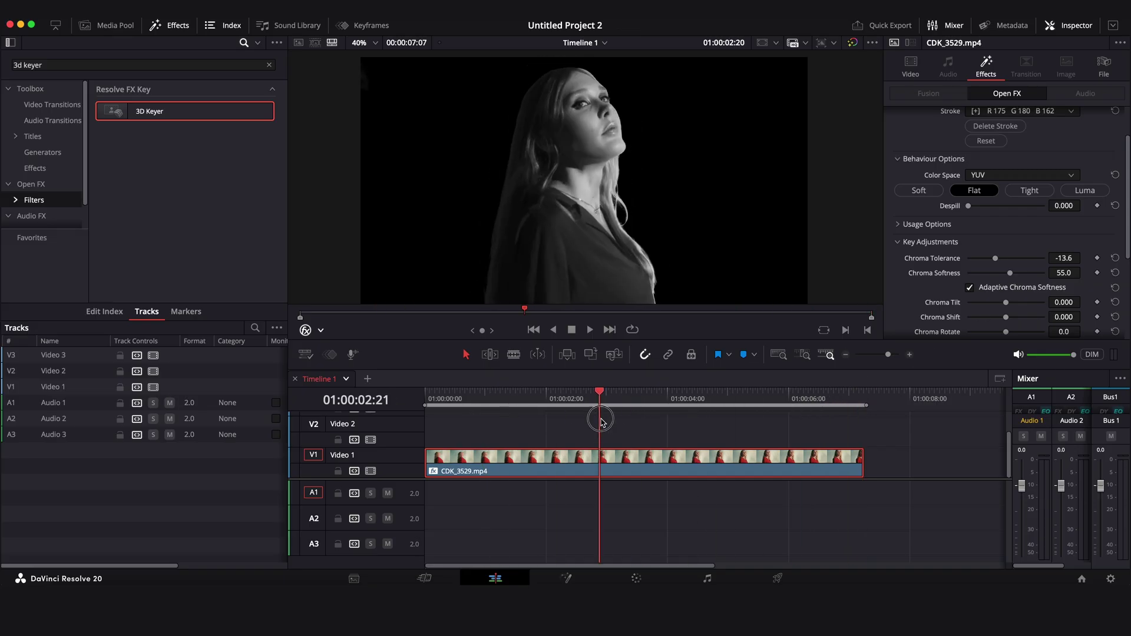
left_click_drag(598, 419, 462, 448)
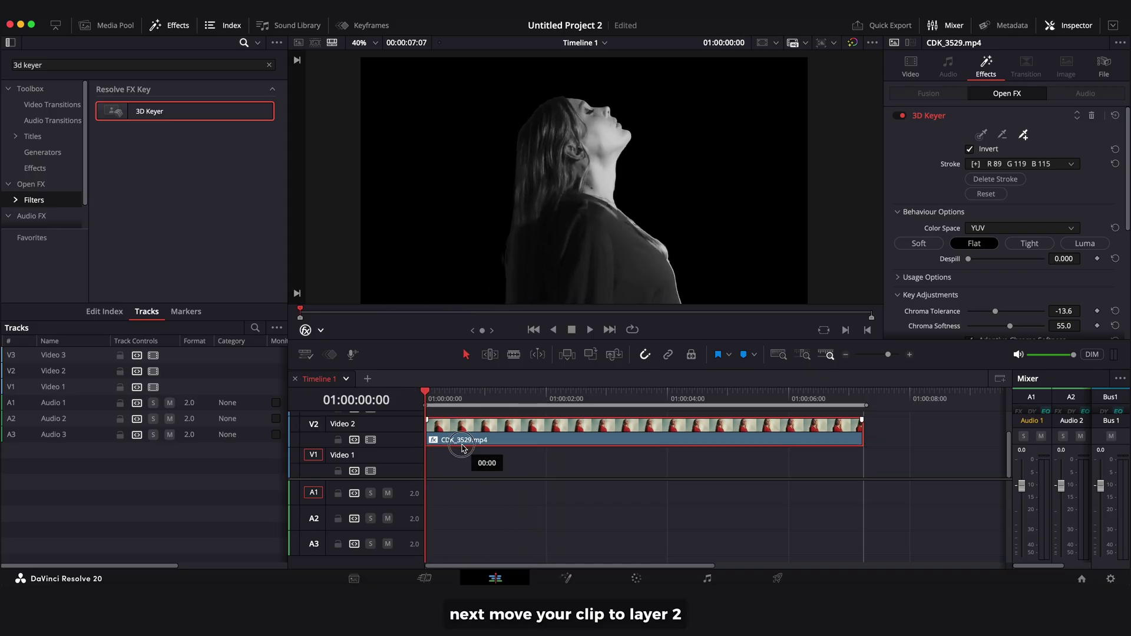
Step: Place White.jpg on Video 1 under the woman and extend it to her clip's length
left_click(131, 27)
left_click(222, 191)
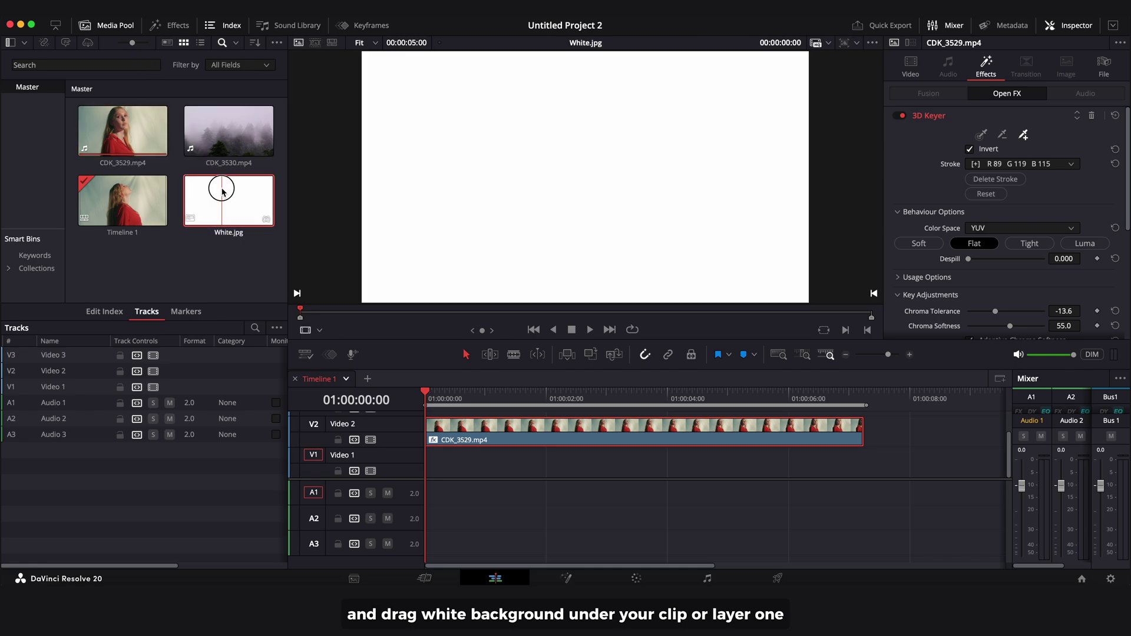
left_click_drag(222, 192, 428, 468)
left_click_drag(729, 469, 861, 471)
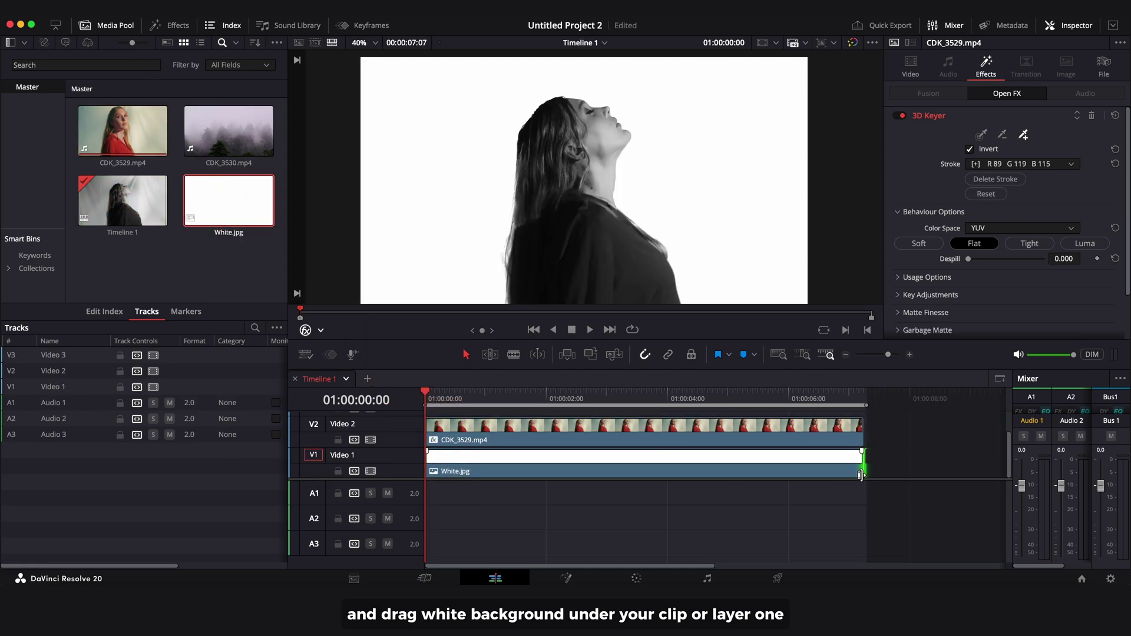
key("space")
key("space")
Step: Place forest clip CDK_3530.mp4 on Video 3 and trim it to end with the portrait
scroll(682, 451, "up", 1)
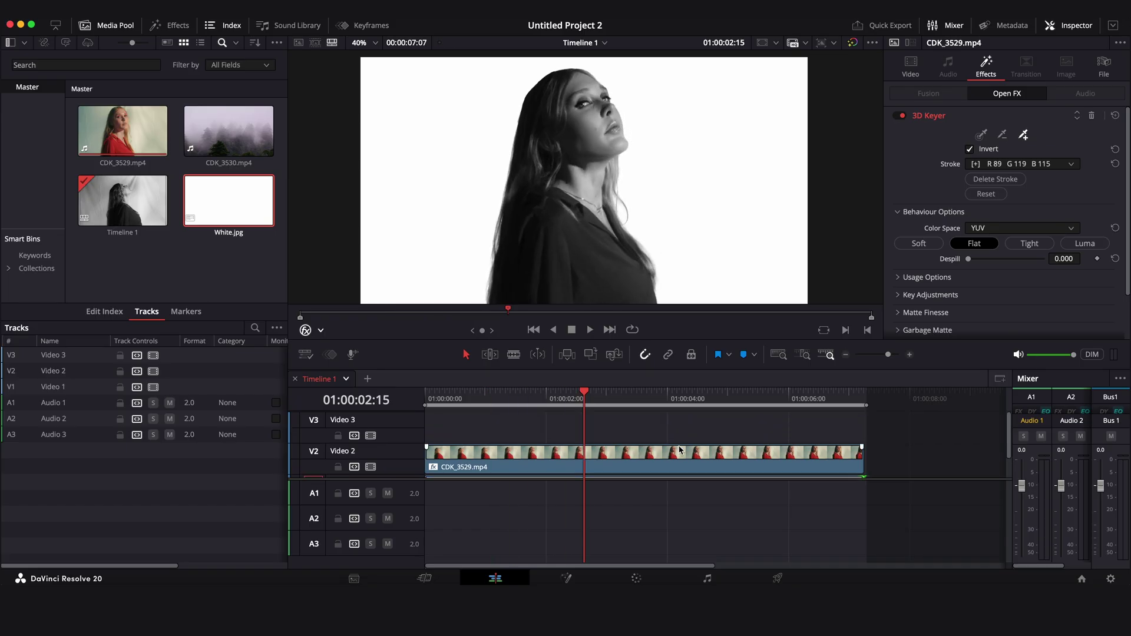
left_click_drag(251, 139, 435, 433)
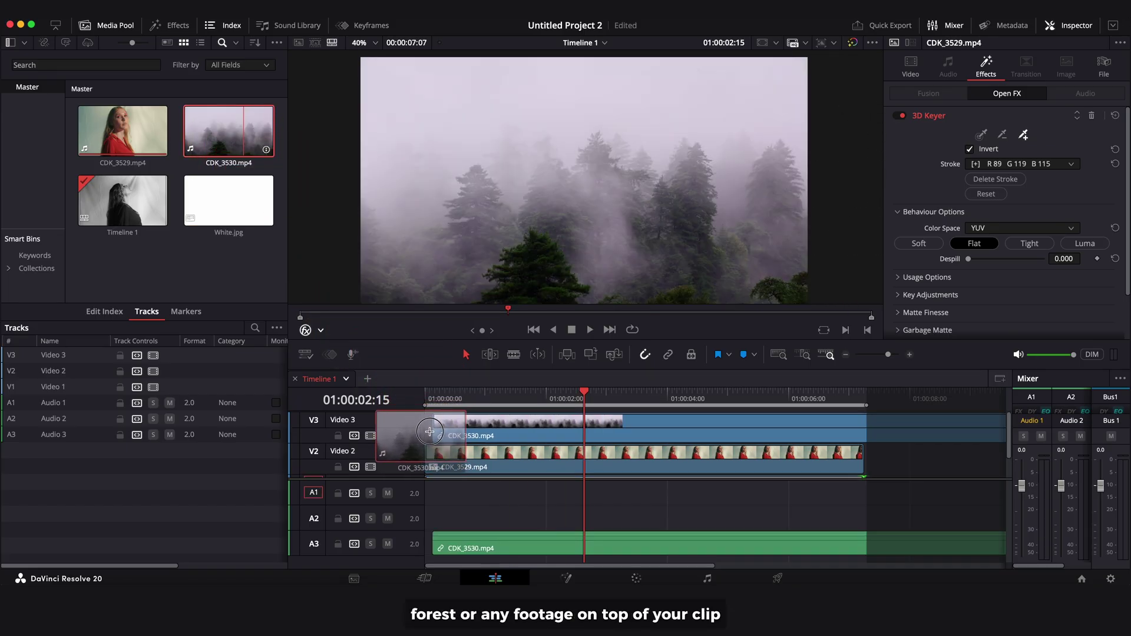
left_click_drag(1005, 435, 863, 435)
Step: Unlink and delete the forest clip's audio, keeping the video clip selected
left_click(819, 547, "alt")
key("Delete")
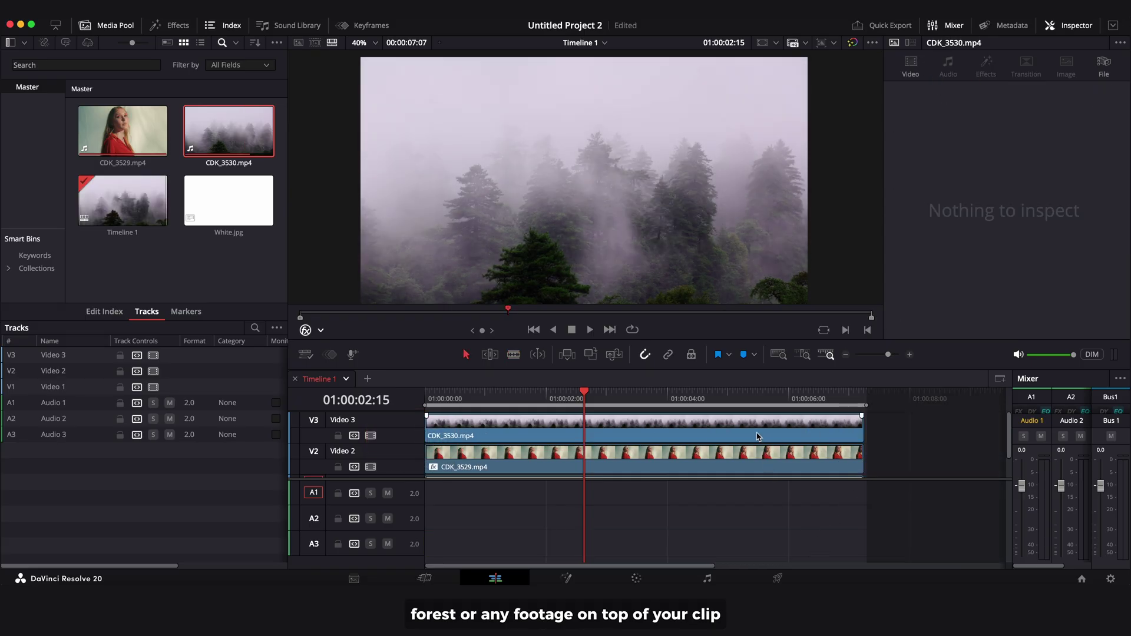
left_click(759, 437)
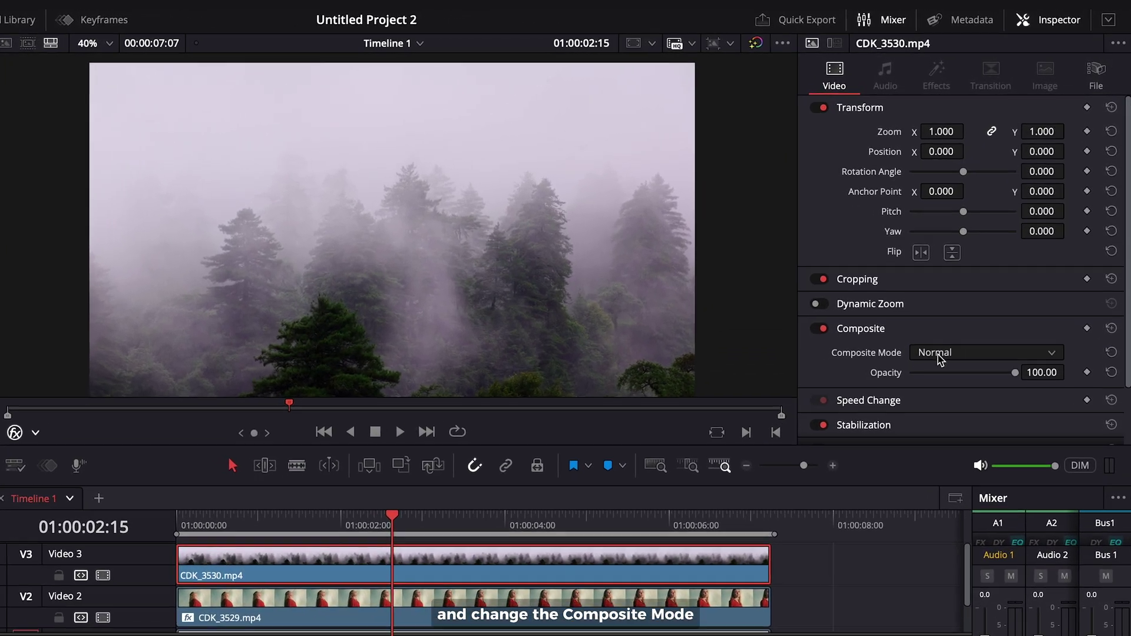
Step: Set the forest clip to Lighten composite mode, rotate it to 90.690°, and preview the double exposure
left_click(939, 354)
scroll(951, 466, "down", 3)
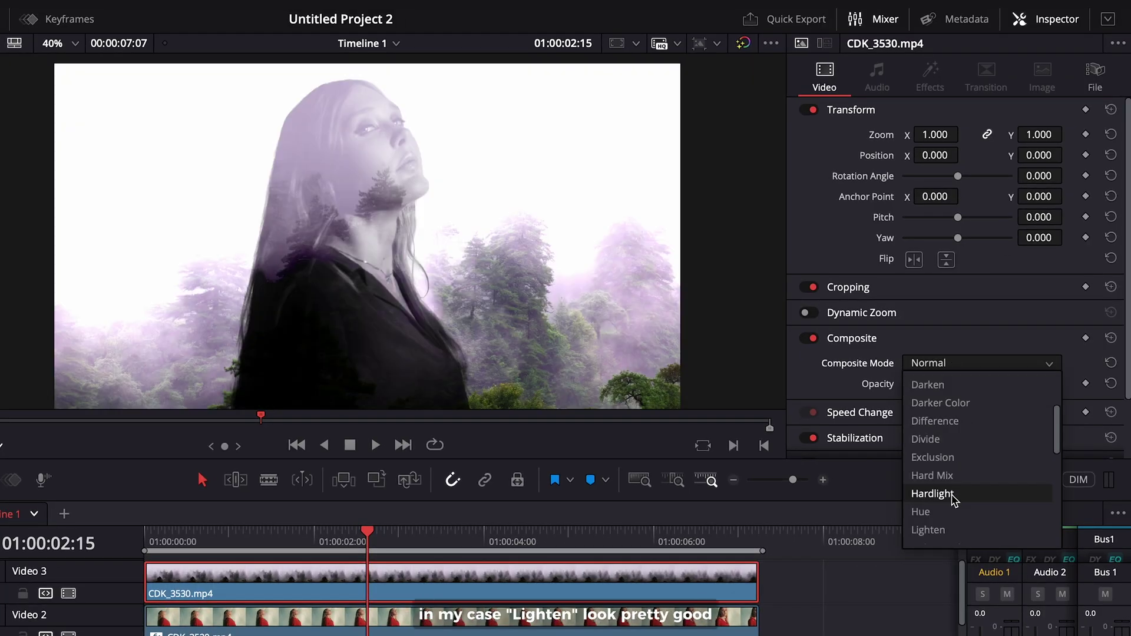
scroll(952, 492, "down", 1)
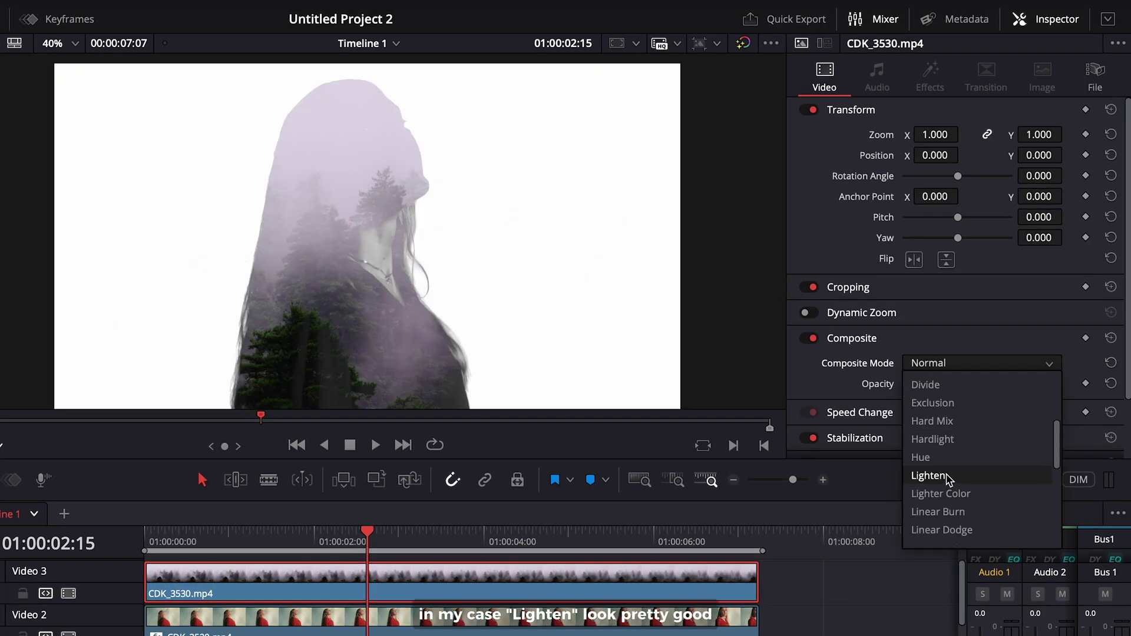
left_click(946, 477)
left_click_drag(958, 175, 758, 177)
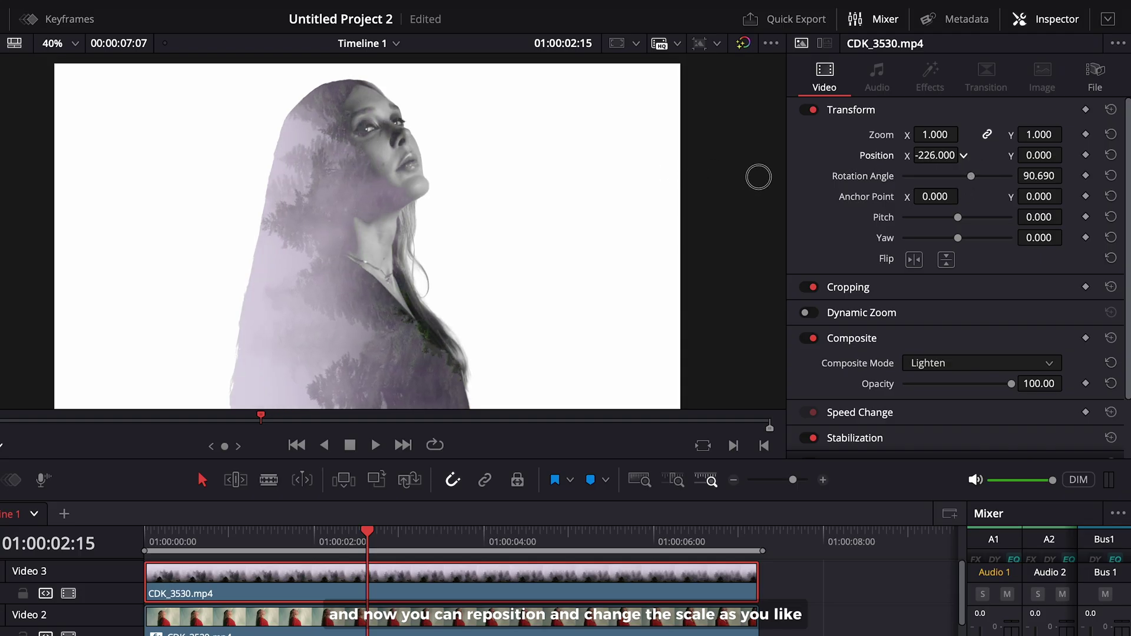
left_click_drag(368, 537, 208, 551)
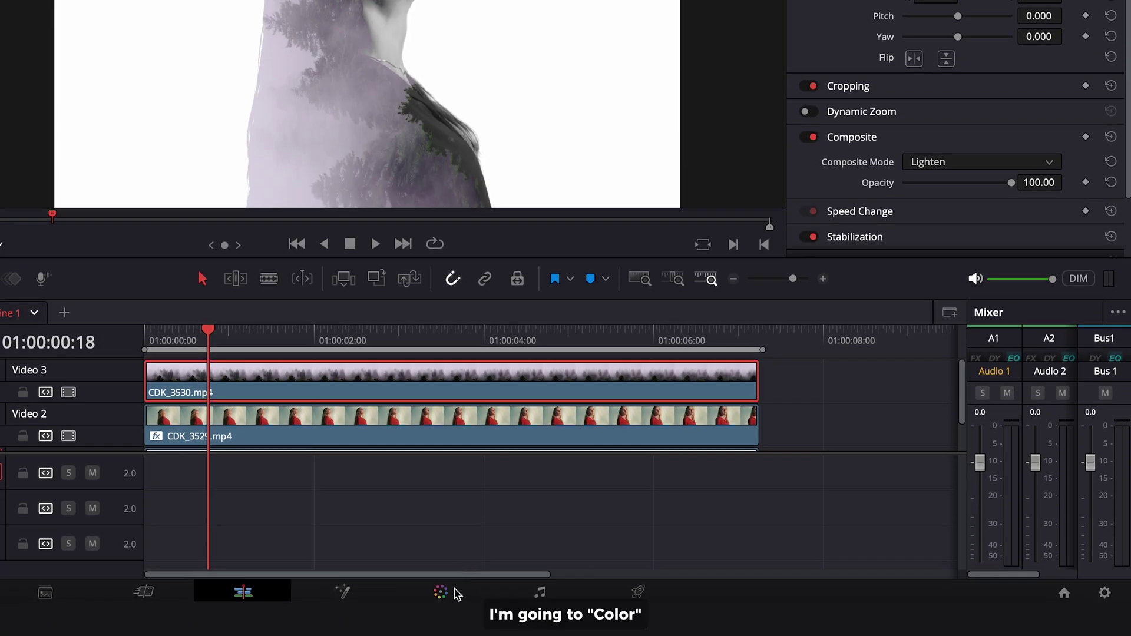
Step: Set the forest overlay's Sat to 0.00 and raise its highlights with a Custom curve point
left_click(455, 589)
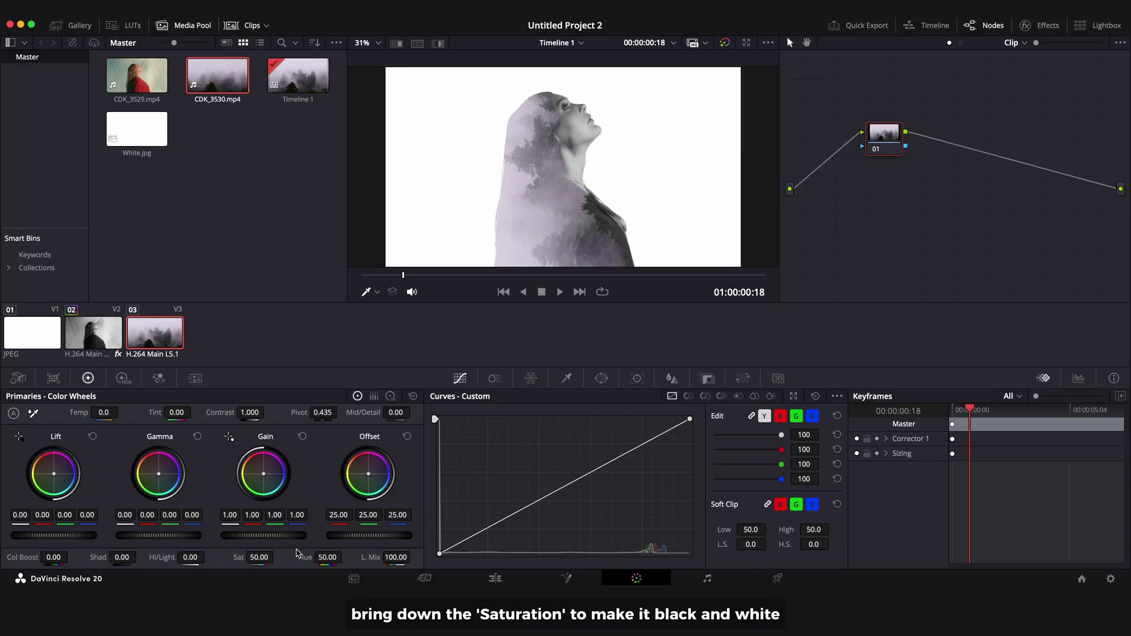
mouse_move(267, 558)
left_mouse_down()
mouse_move(190, 542)
mouse_move(252, 556)
left_mouse_up()
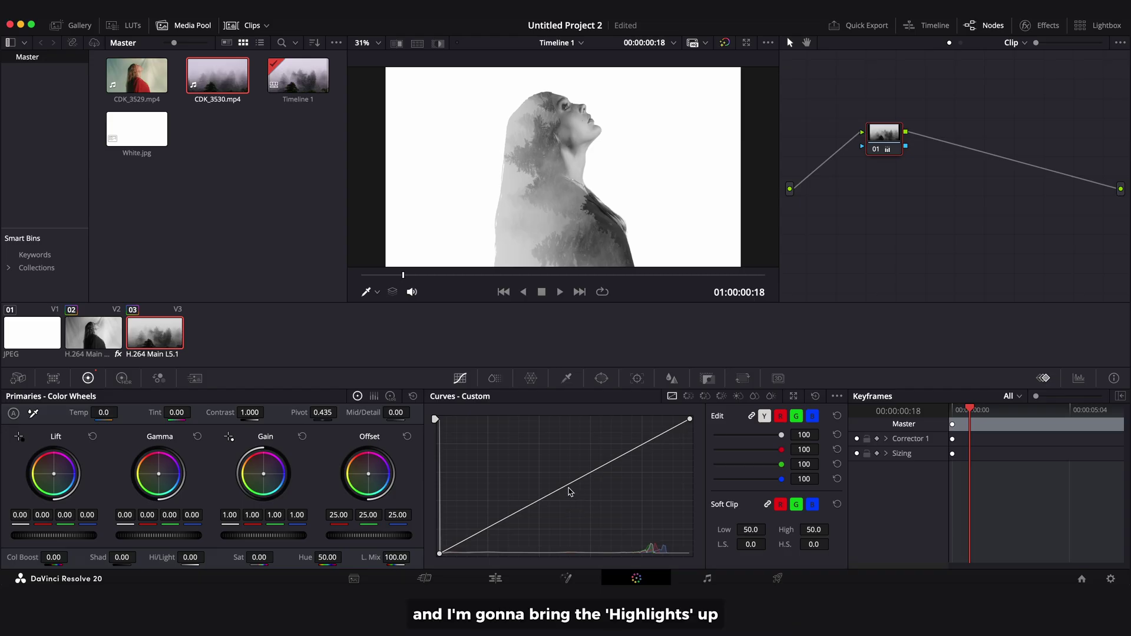
left_click(565, 487)
left_click_drag(627, 455, 606, 430)
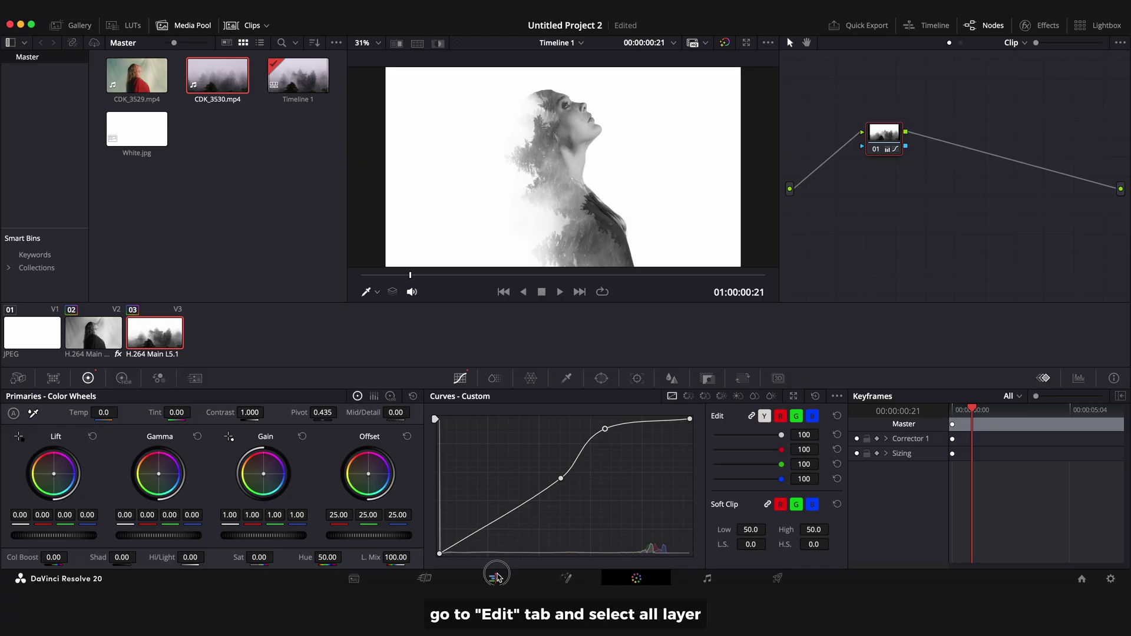
Step: Nest the three stacked clips on the Edit page into Compound Clip 1
left_click(496, 578)
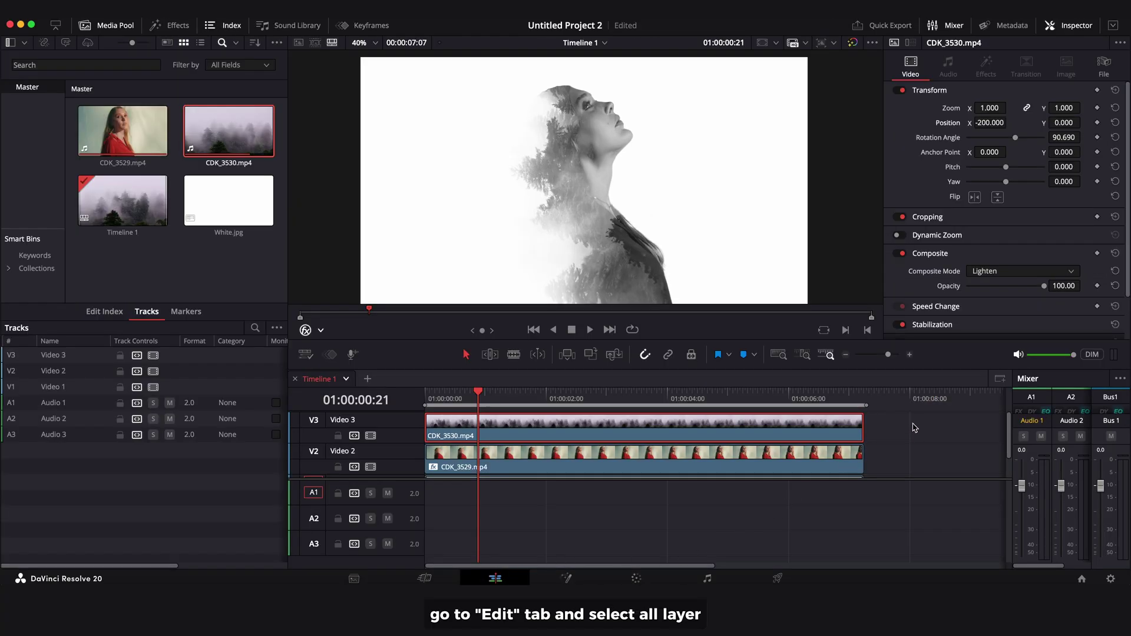
left_click_drag(918, 419, 817, 467)
right_click(815, 465)
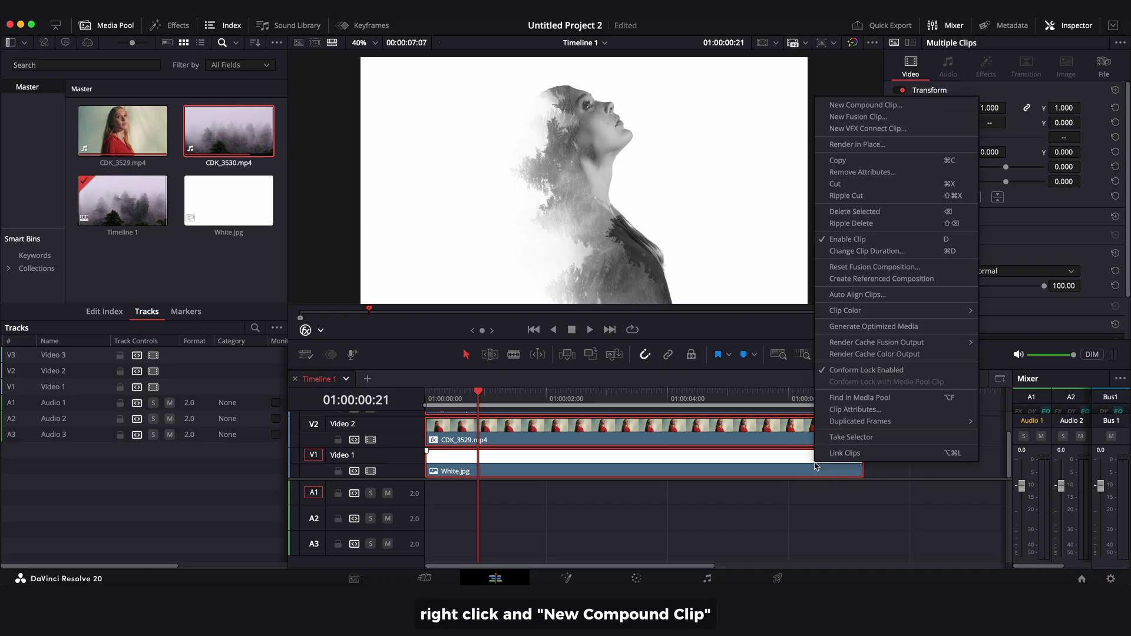
left_click(860, 106)
left_click(679, 353)
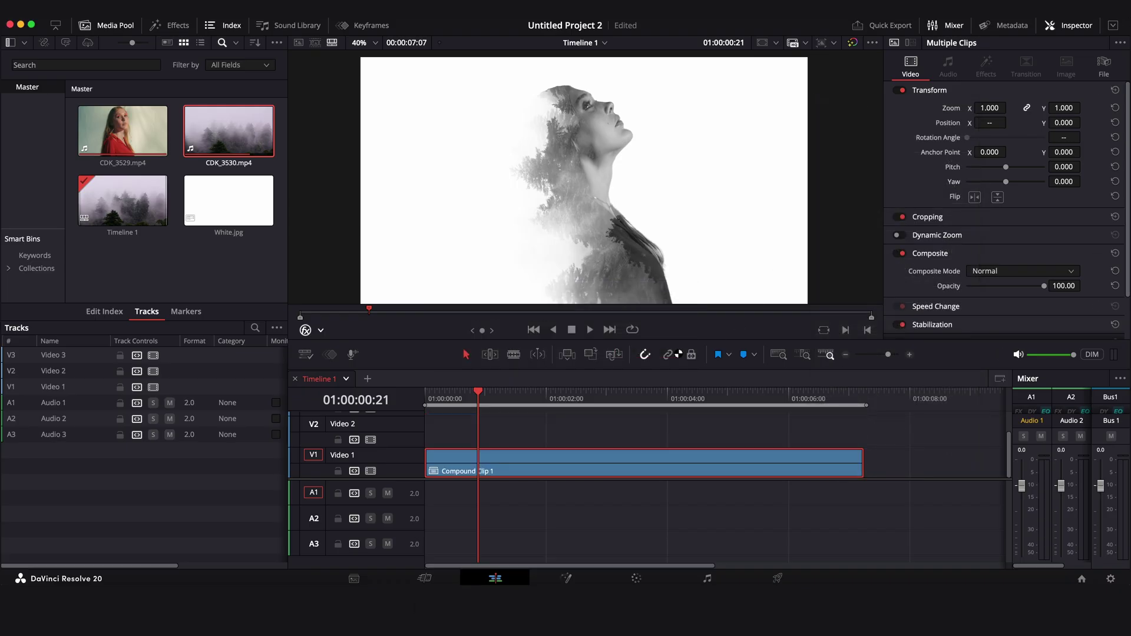
Step: Add a Vignette to Compound Clip 1 with Softness 1.0, Anamorphism 3.0 and Size 0.613, then play it
left_click(184, 27)
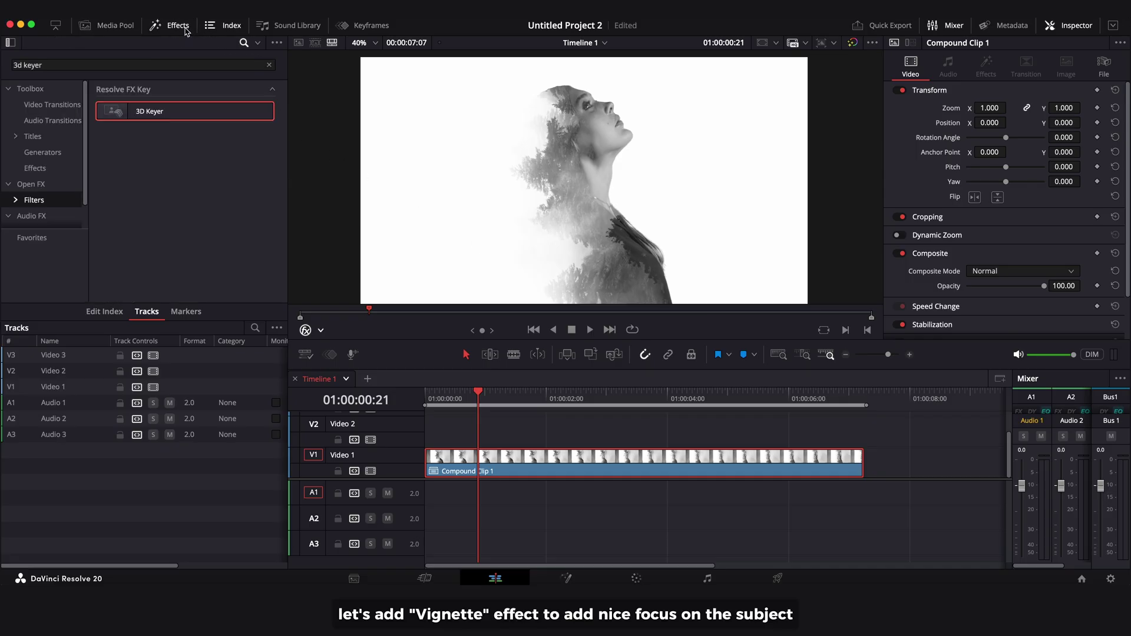
triple_click(167, 65)
type("vignette")
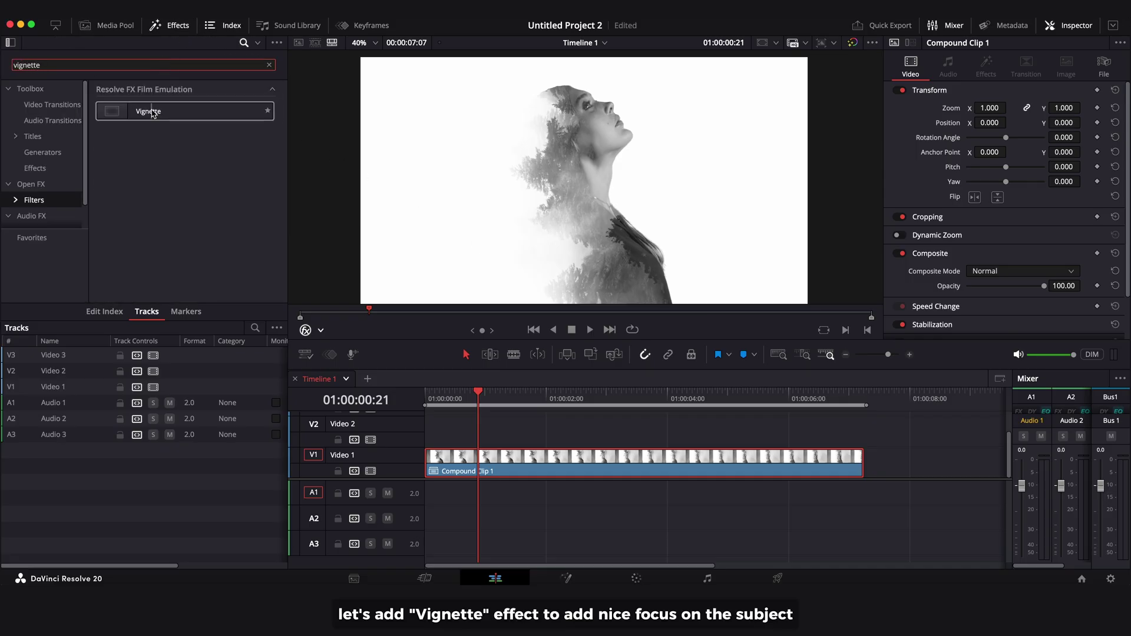
left_click_drag(151, 113, 542, 449)
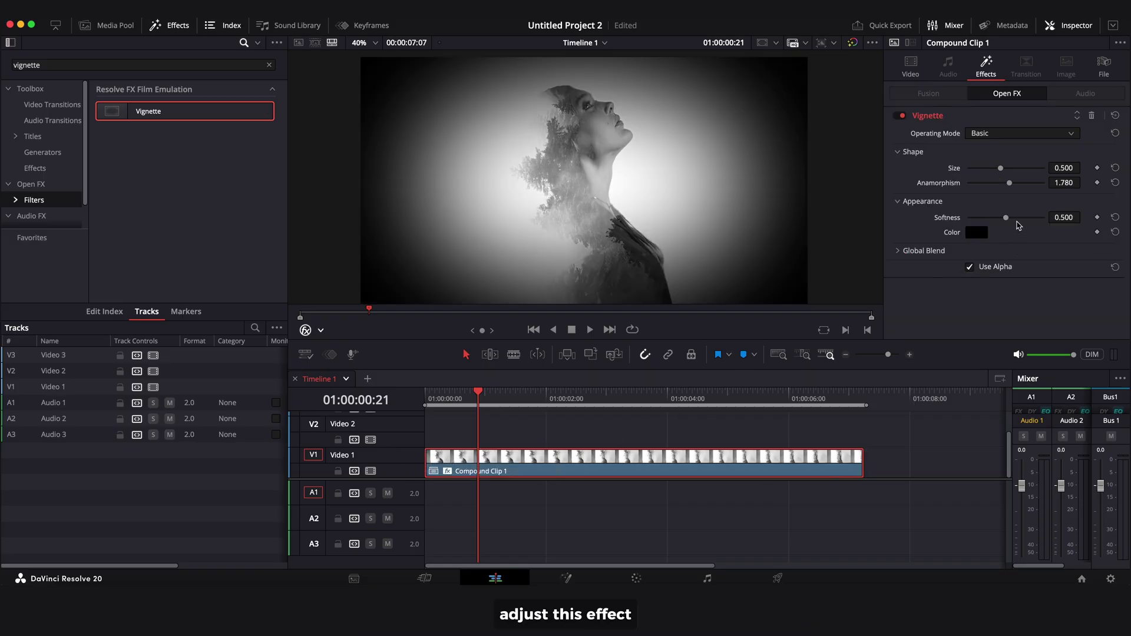
left_click_drag(1019, 221, 1067, 220)
mouse_move(1009, 182)
left_mouse_down()
mouse_move(1025, 187)
mouse_move(1015, 171)
mouse_move(1044, 183)
mouse_move(1010, 169)
left_mouse_up()
key("space")
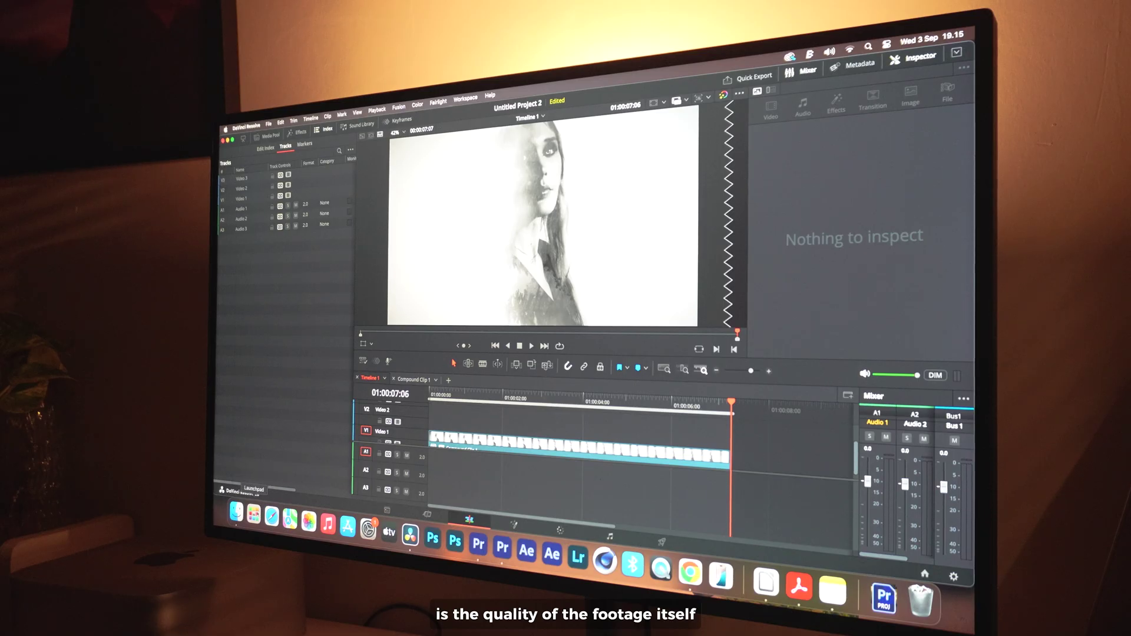
Step: Launch Aiarty from Launchpad and open the Video Enhancer product page via its Learn More card
left_click(254, 514)
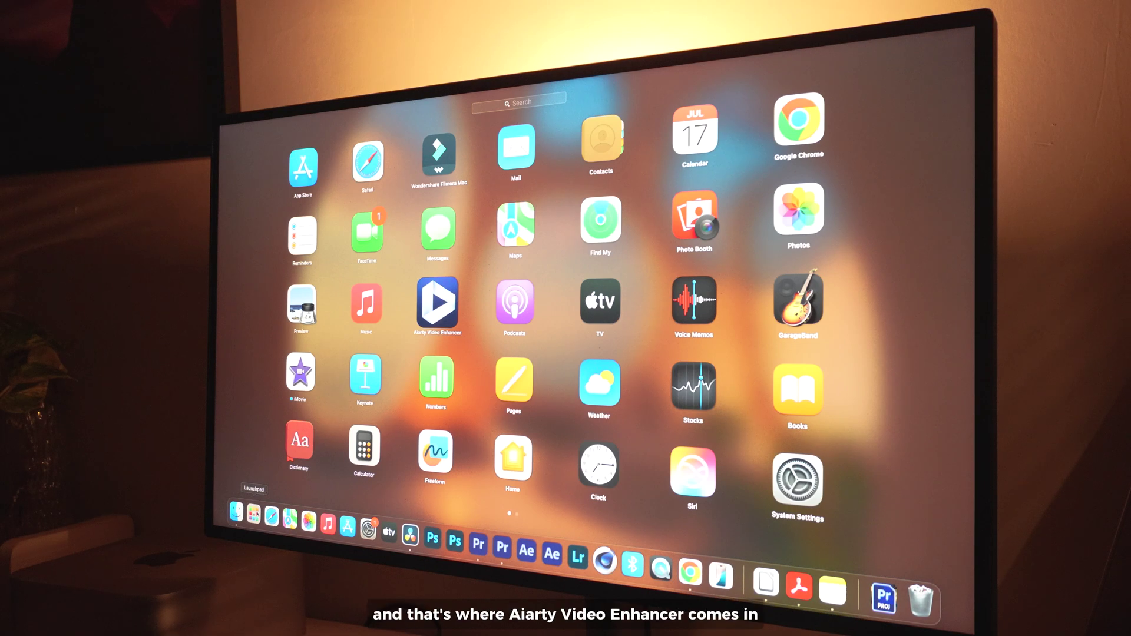
left_click(432, 314)
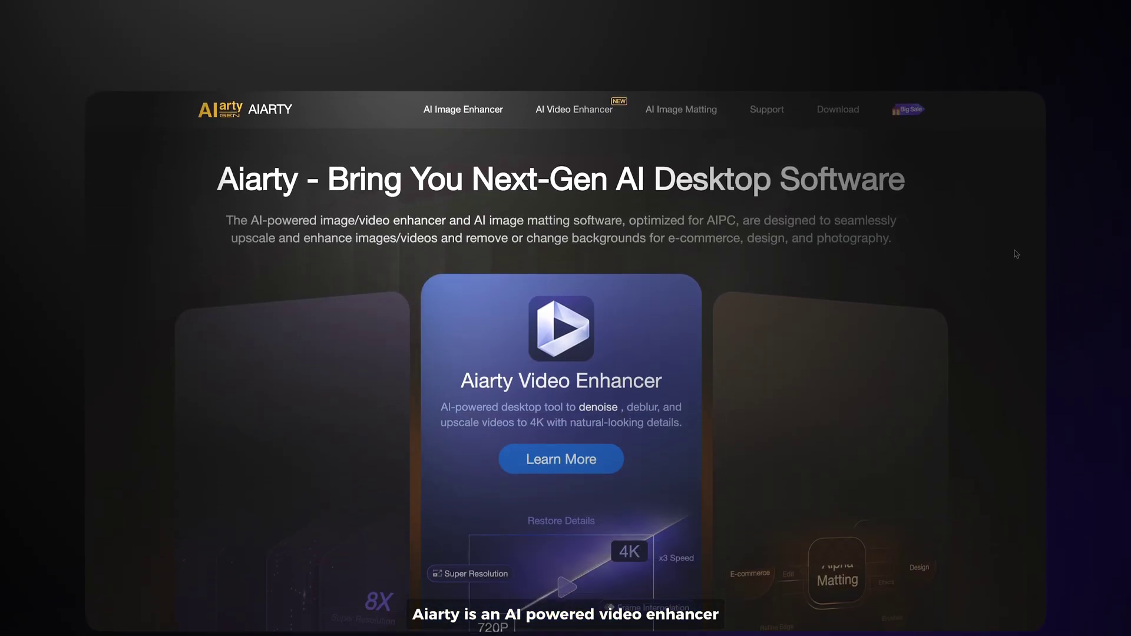
scroll(1015, 249, "down", 3)
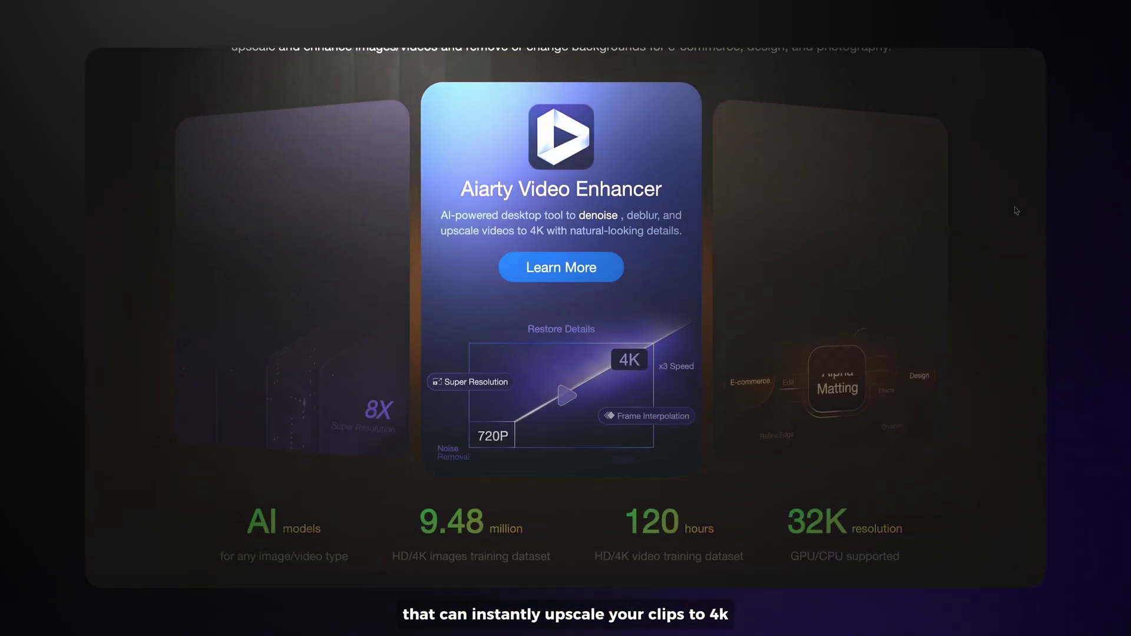
left_click(610, 264)
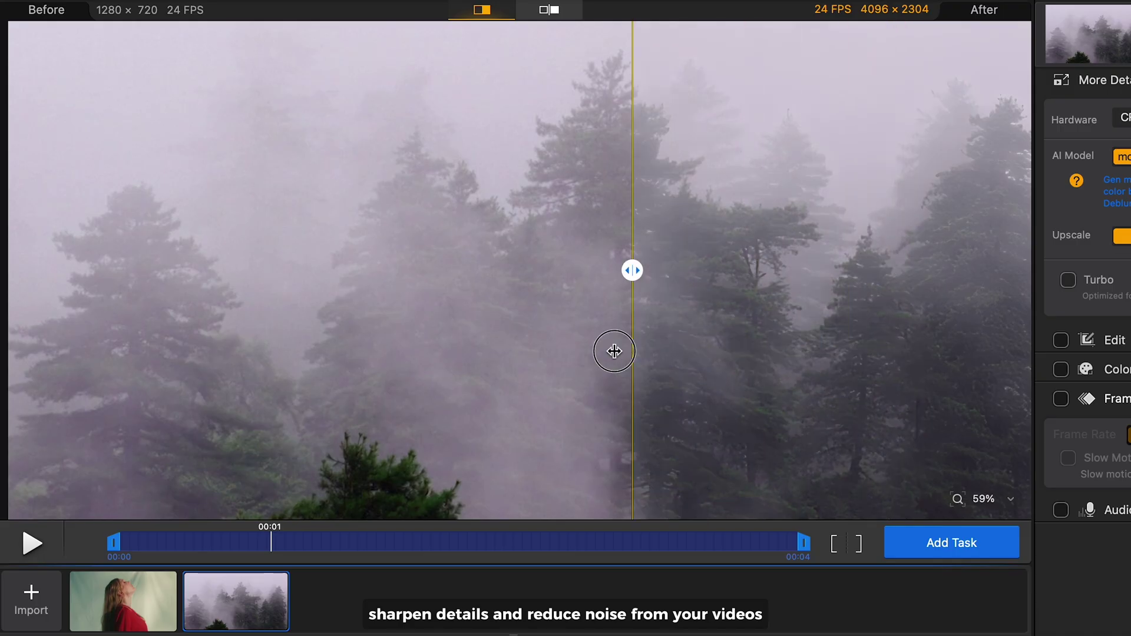
Step: Sweep the Before/After divider across the forest and portrait previews, then bring up the AI Model list
left_click_drag(186, 369, 889, 380)
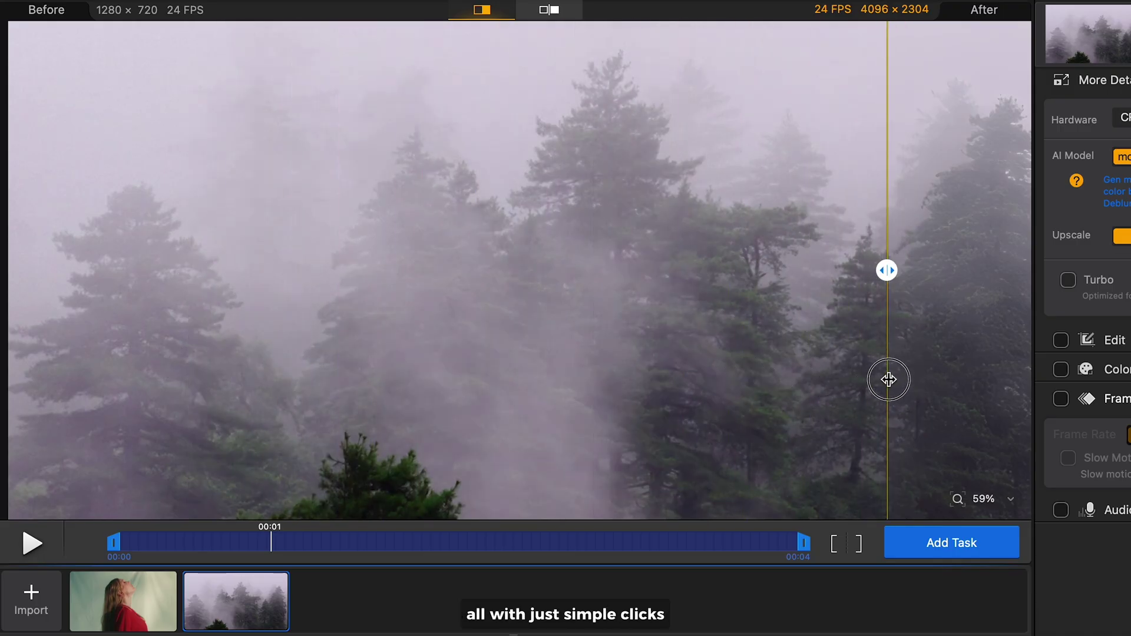
left_click_drag(972, 389, 197, 417)
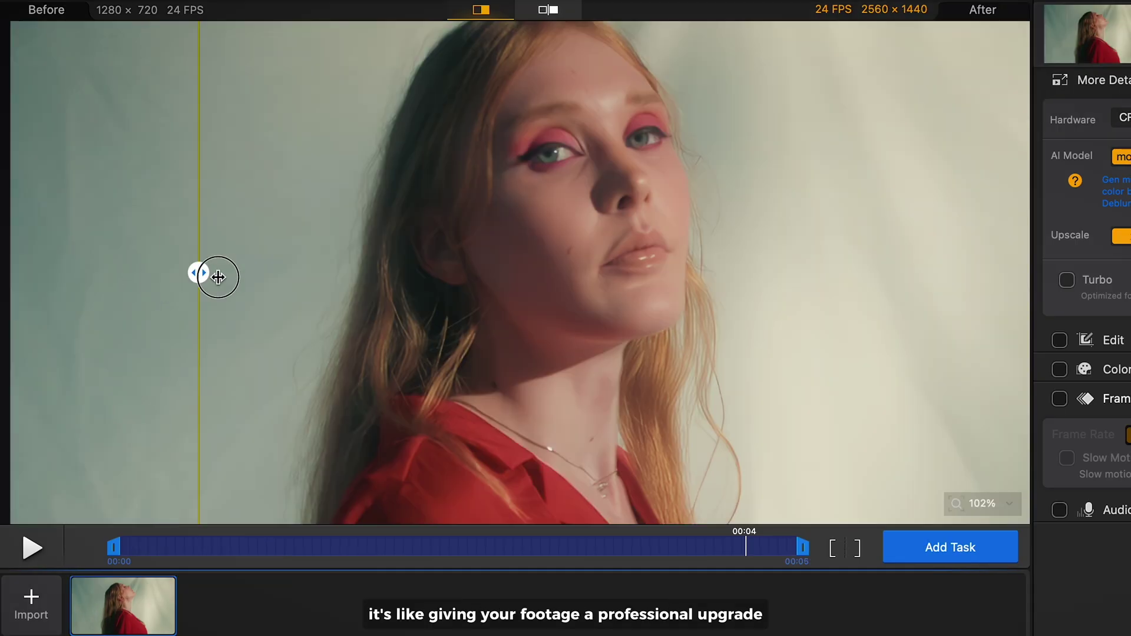
left_click_drag(218, 277, 303, 263)
left_click_drag(218, 268, 919, 283)
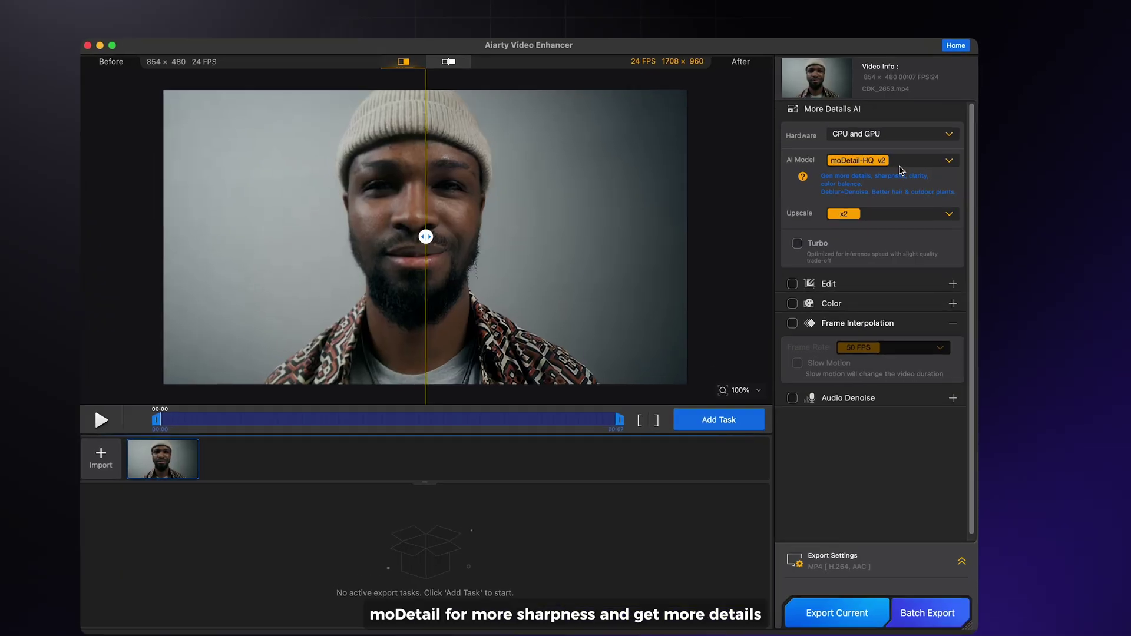
left_click(905, 145)
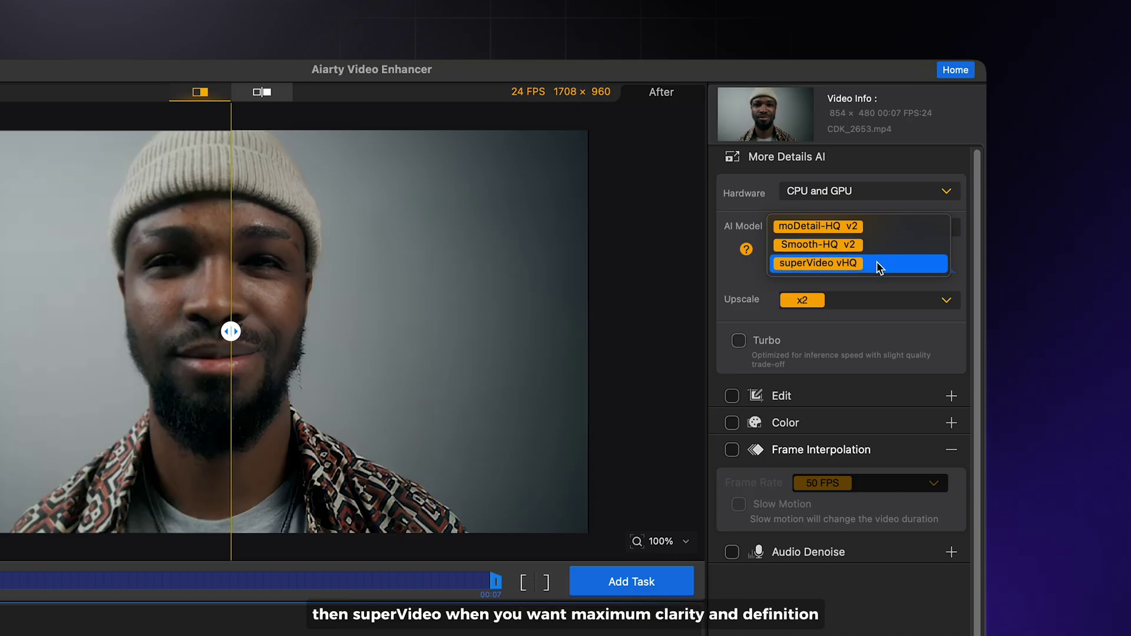
Step: Choose the moDetail-HQ v2 model with x2 upscaling
left_click(878, 233)
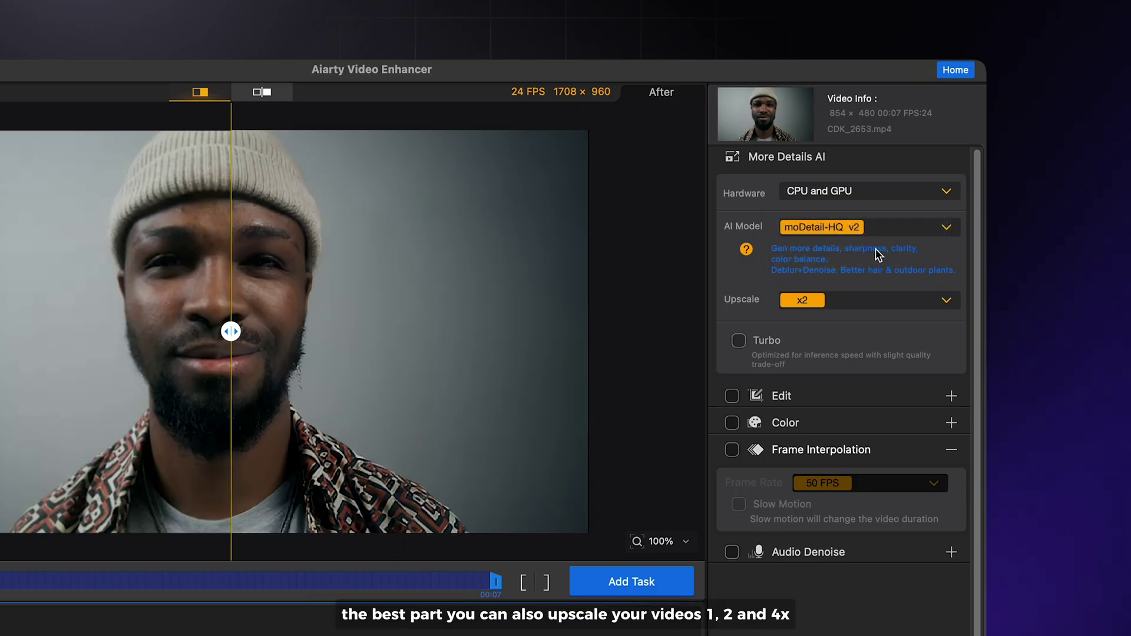
left_click(875, 301)
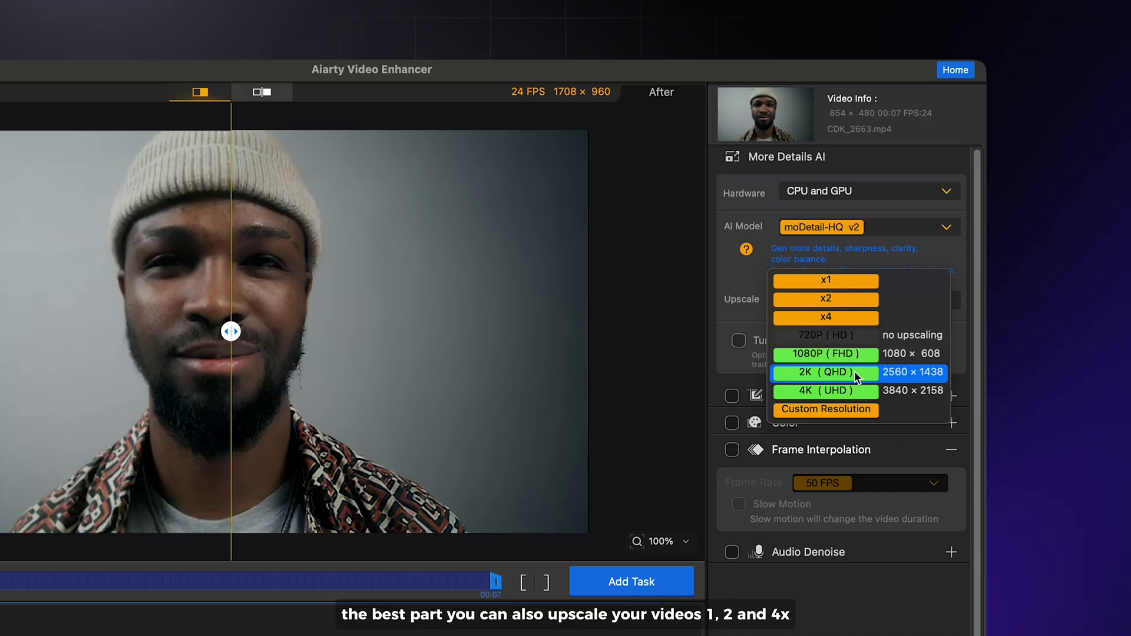
left_click(847, 299)
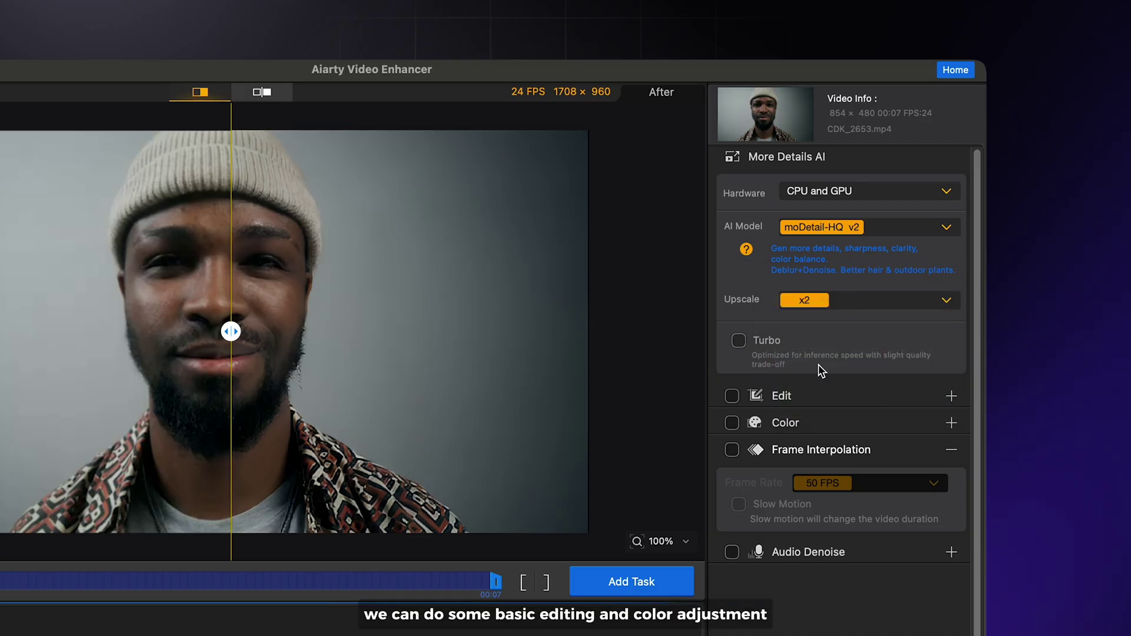
Step: Expand the Edit and Color panels, then toggle 50 FPS frame interpolation on and back off
left_click(813, 393)
left_click(812, 394)
left_click(811, 420)
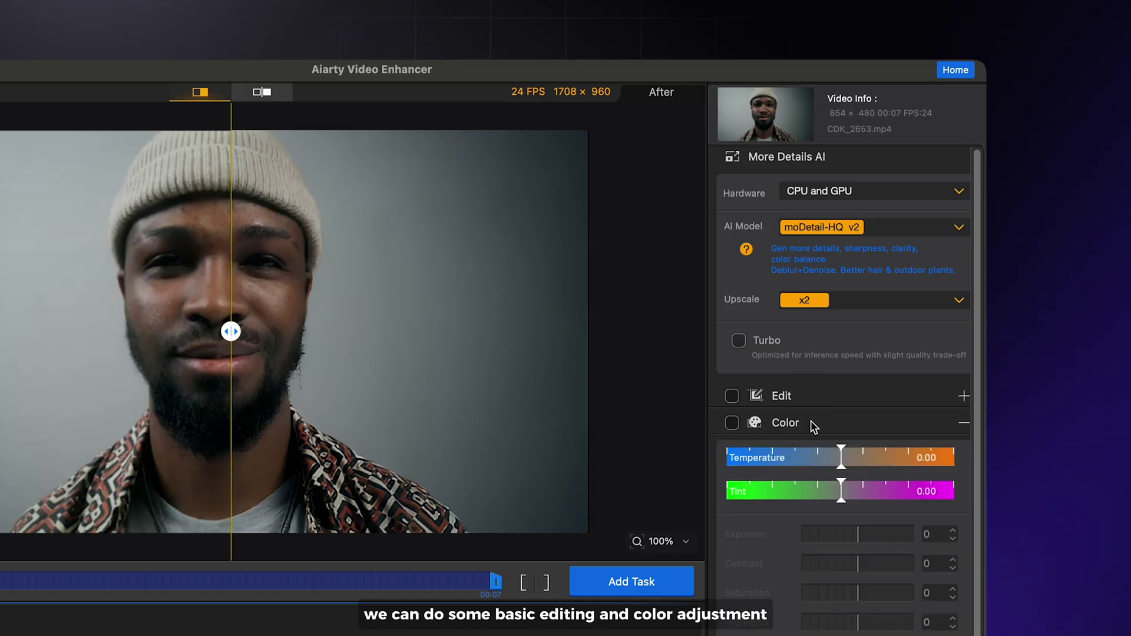
left_click(811, 420)
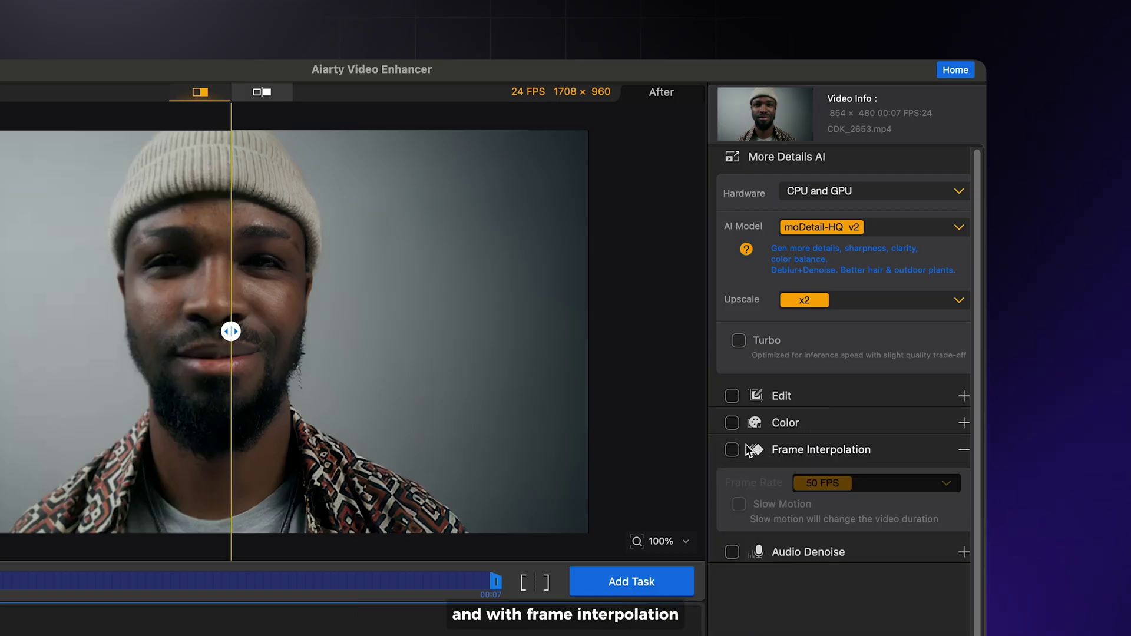
left_click(733, 451)
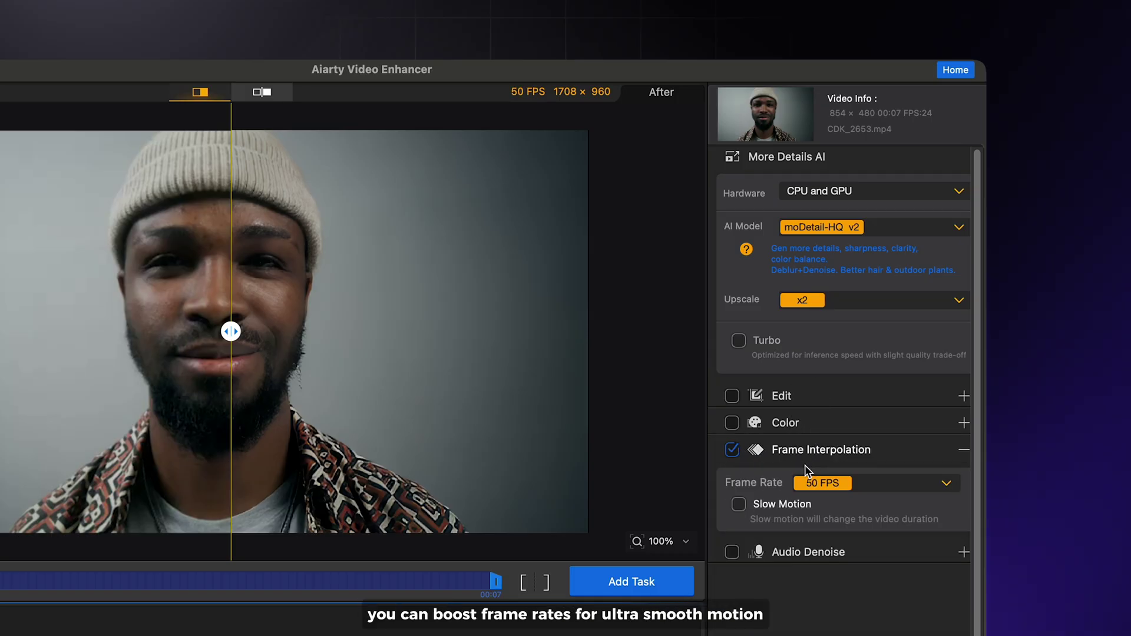
left_click(733, 450)
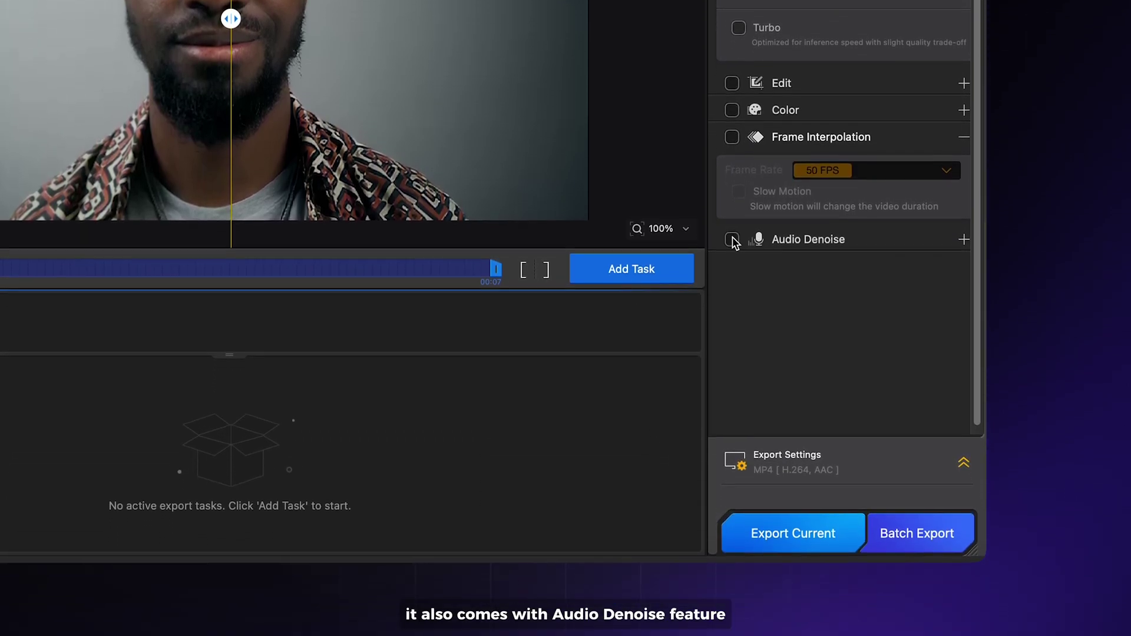
Step: Toggle audio denoise on and back off, then export the current clip
left_click(732, 279)
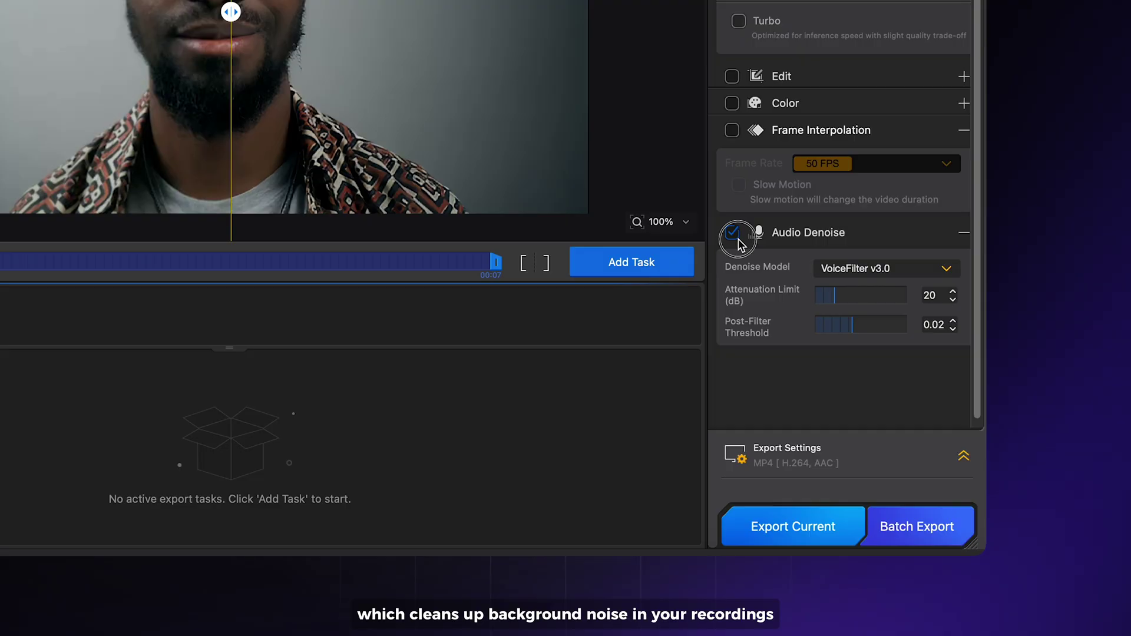
left_click(733, 236)
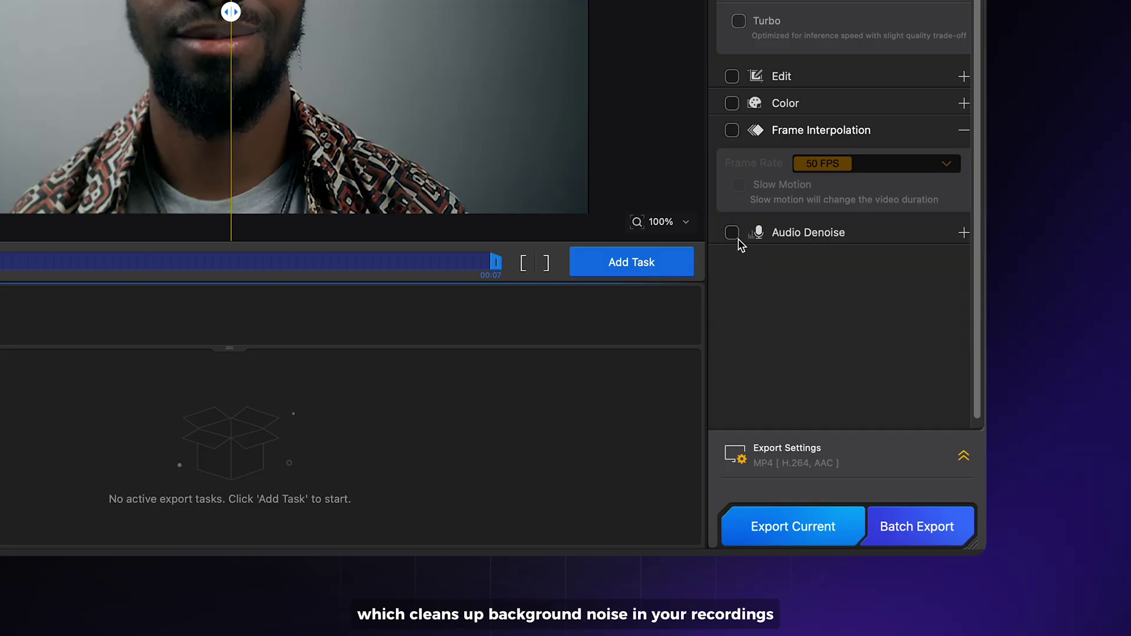
left_click(769, 521)
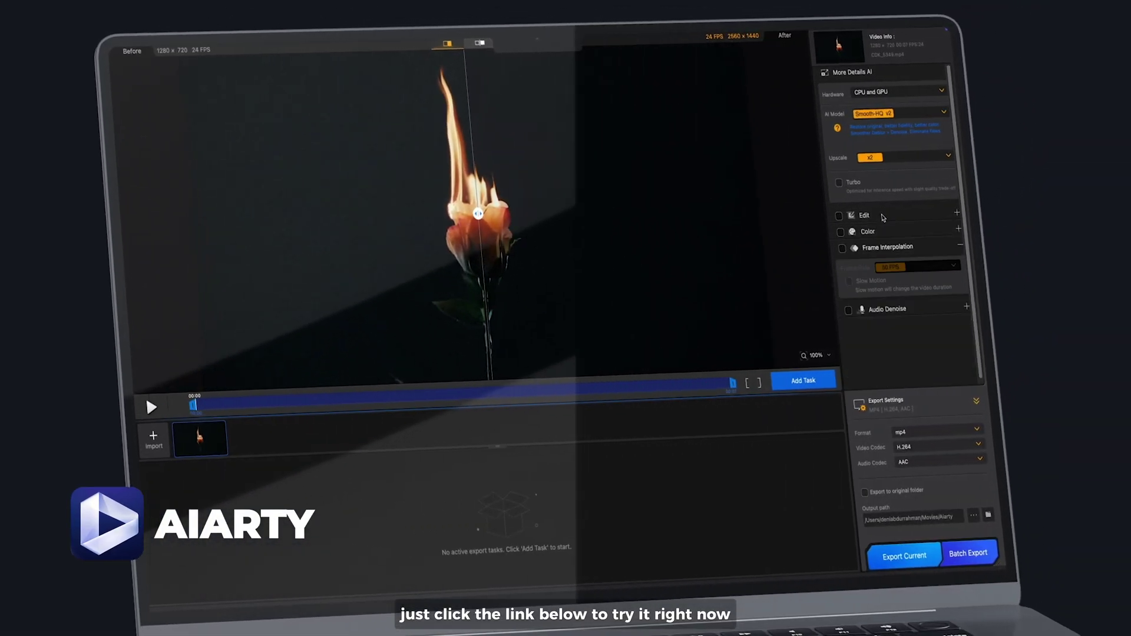
left_click(868, 231)
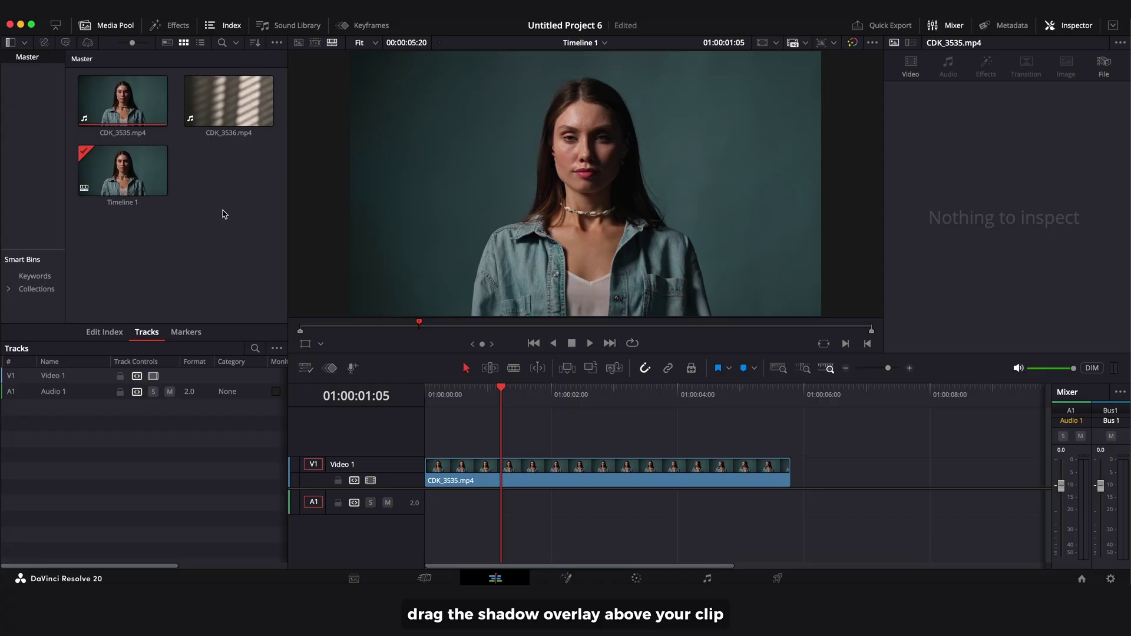
Step: Place CDK_3536.mp4 above the portrait, delete its audio, and trim it to end with the portrait
left_click(223, 105)
left_click_drag(224, 106, 443, 453)
left_click(517, 530, "alt")
key("Delete")
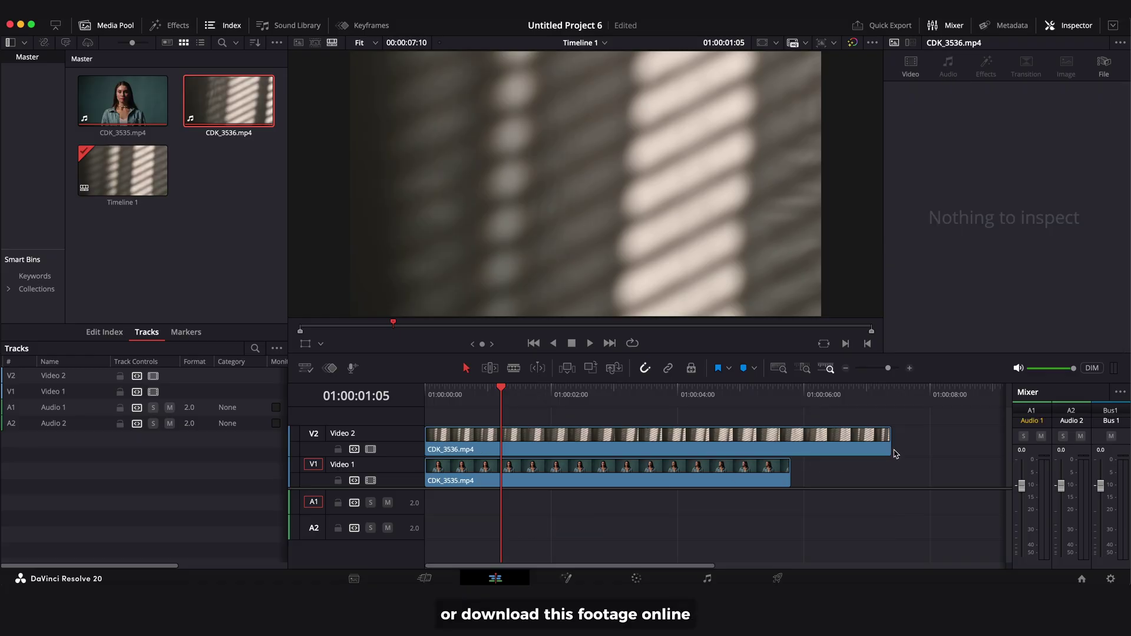
left_click_drag(893, 452, 791, 451)
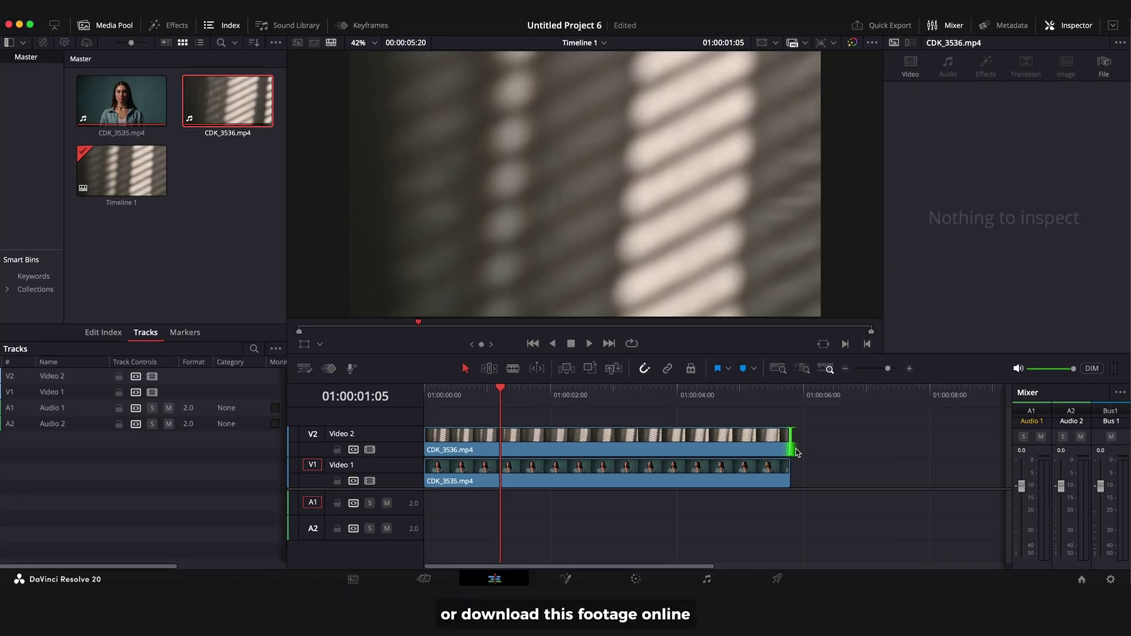
Step: Set the shadow overlay to Softlight composite mode at 75.57 opacity and play it back
left_click(766, 438)
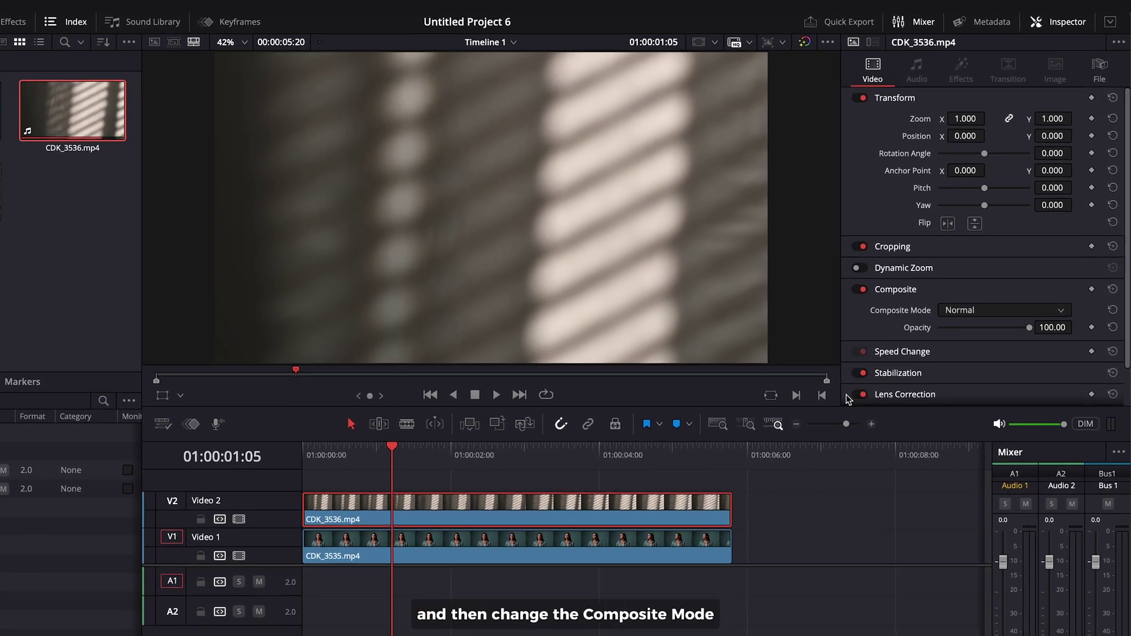
left_click(978, 310)
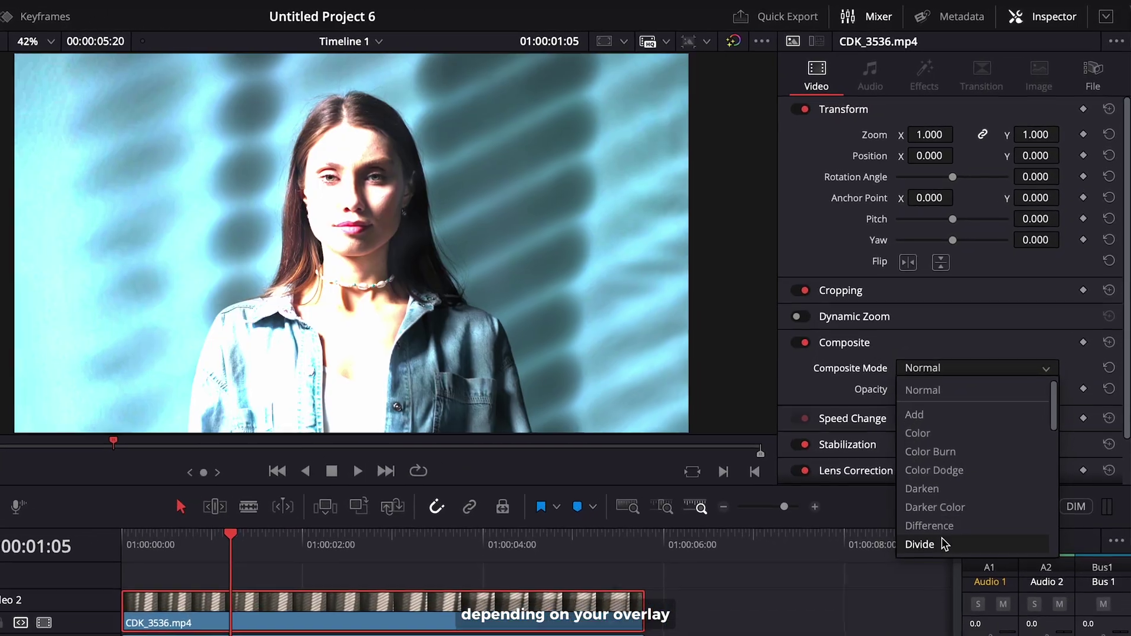
scroll(941, 537, "down", 10)
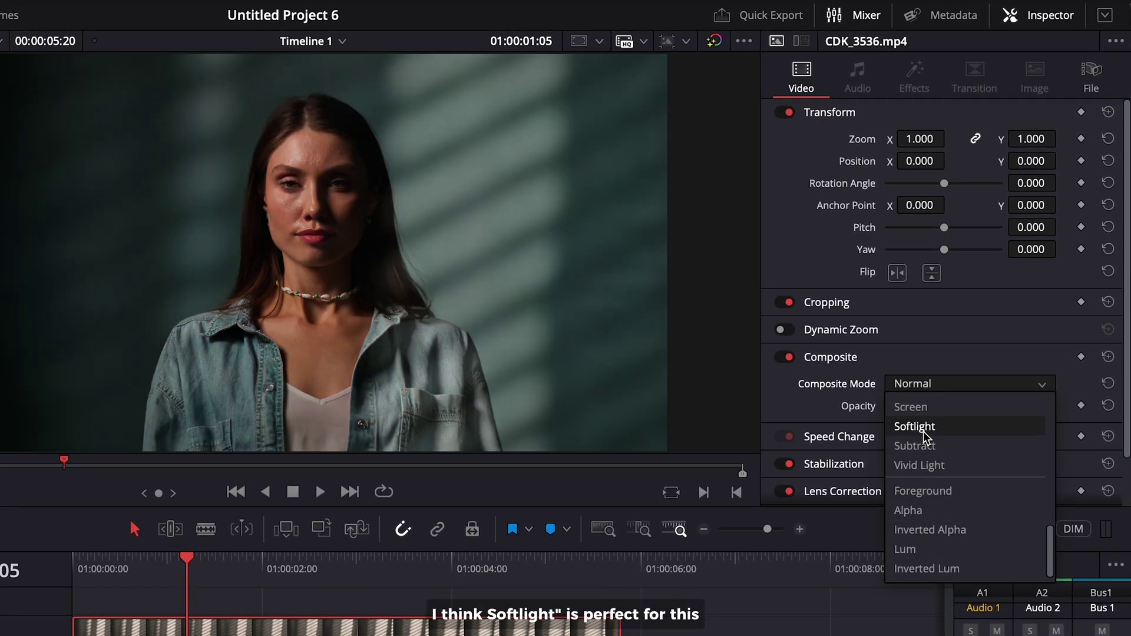
left_click(923, 431)
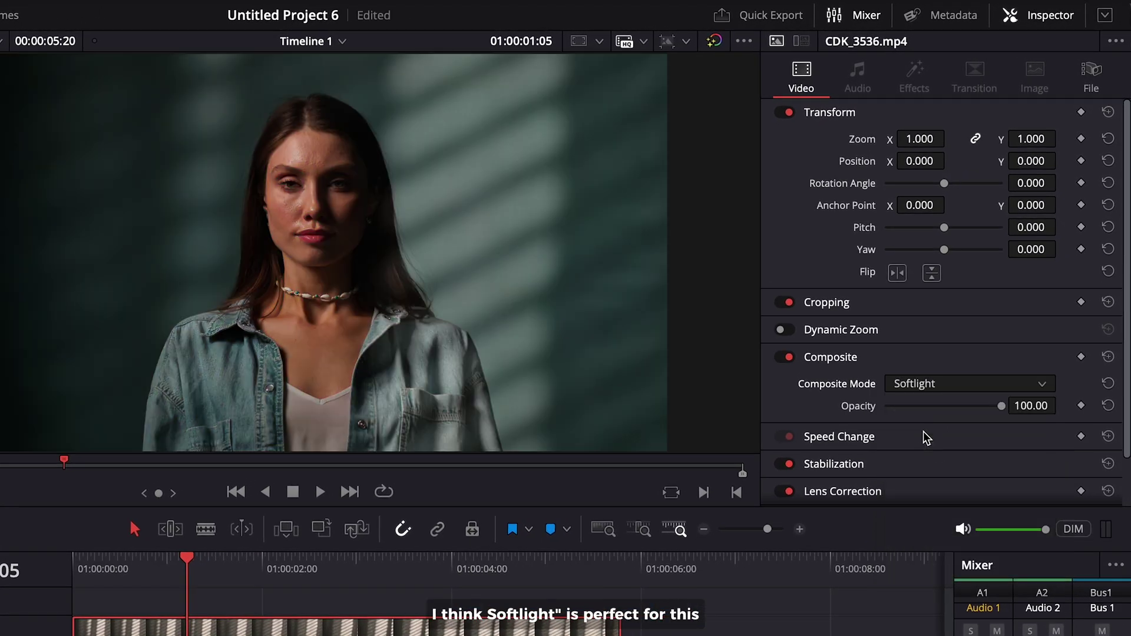
left_click_drag(999, 406, 973, 420)
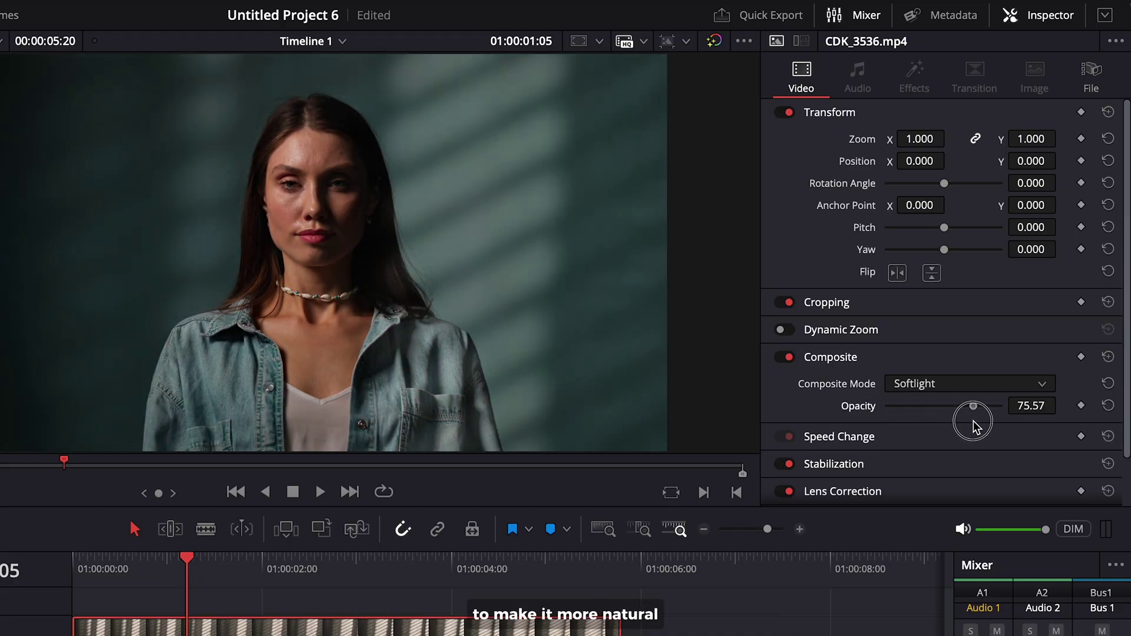
key("space")
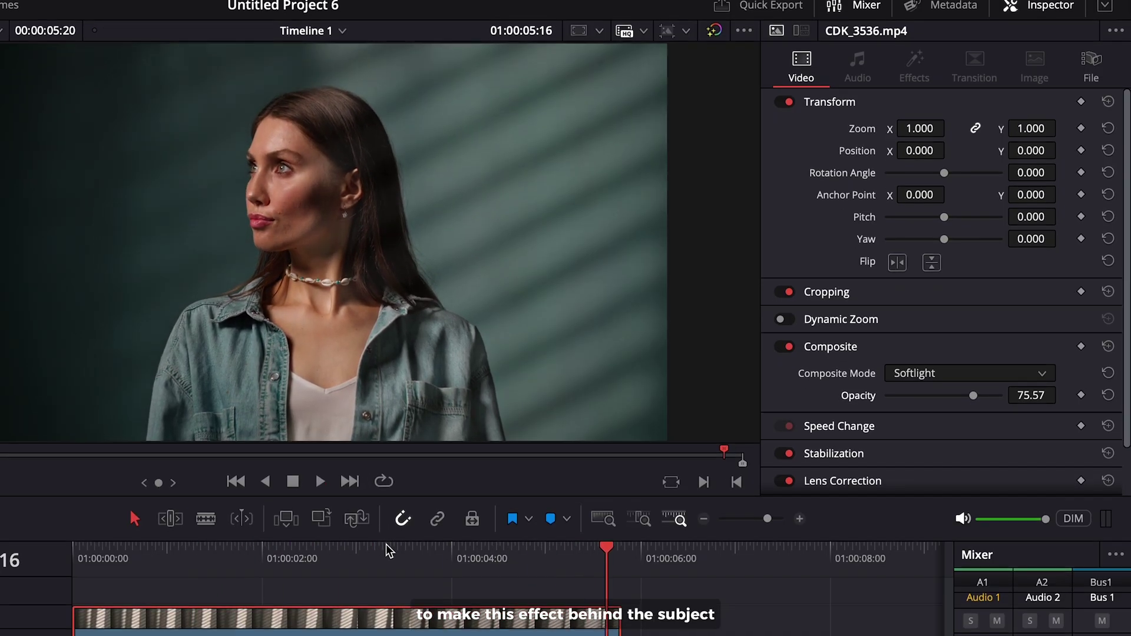
Step: Duplicate the portrait clip CDK_3535 onto a new top track V3
left_click(383, 556)
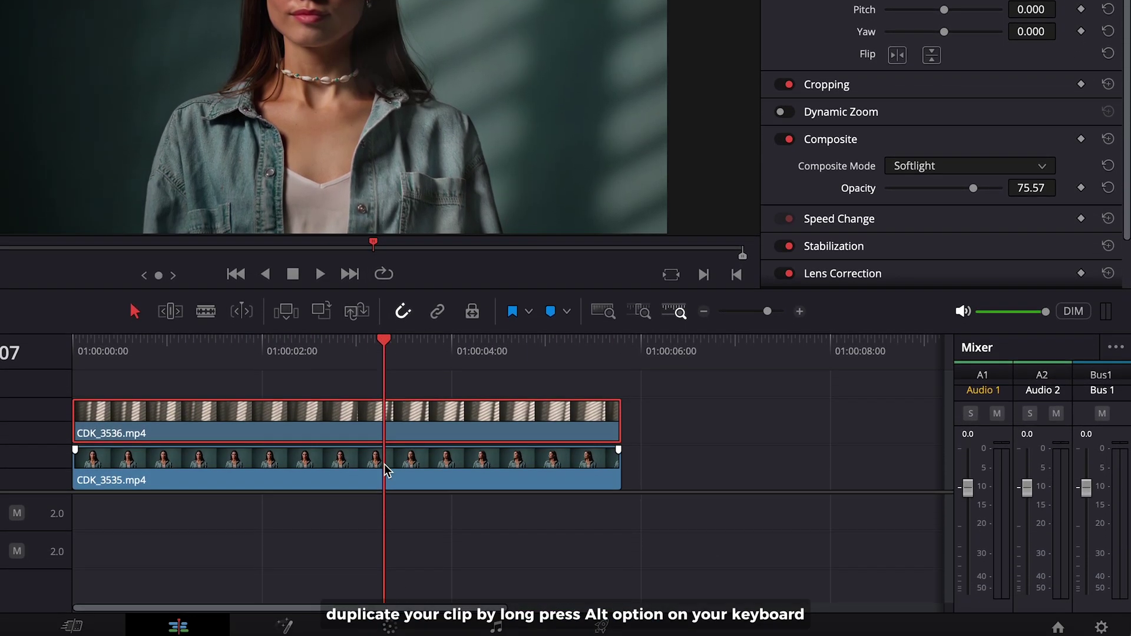
left_click(384, 545)
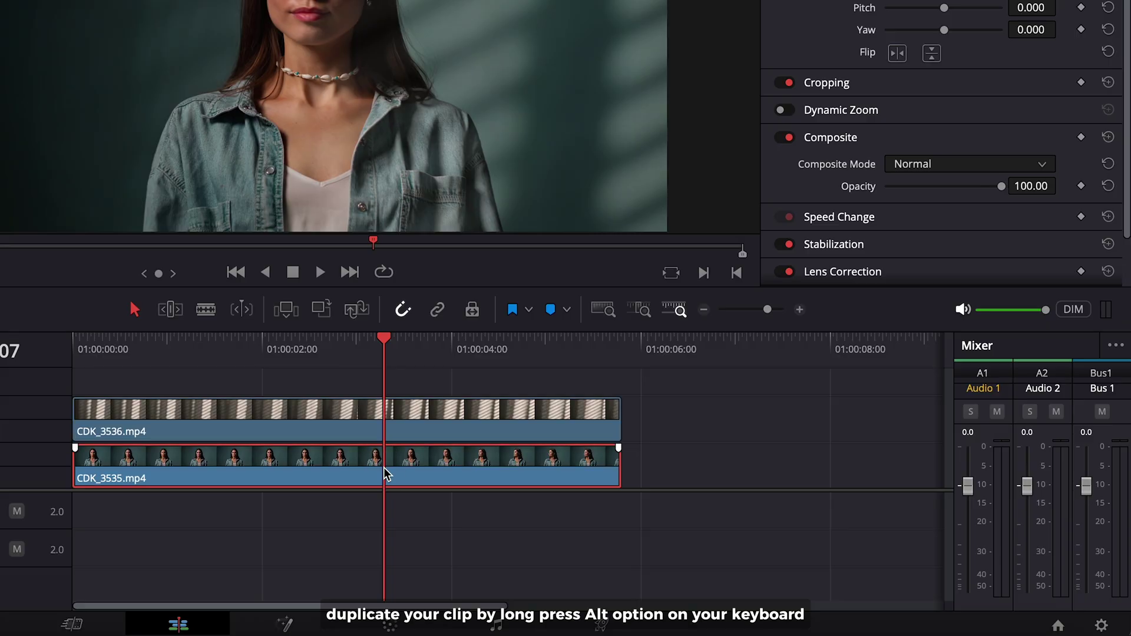
left_click_drag(386, 474, 378, 392)
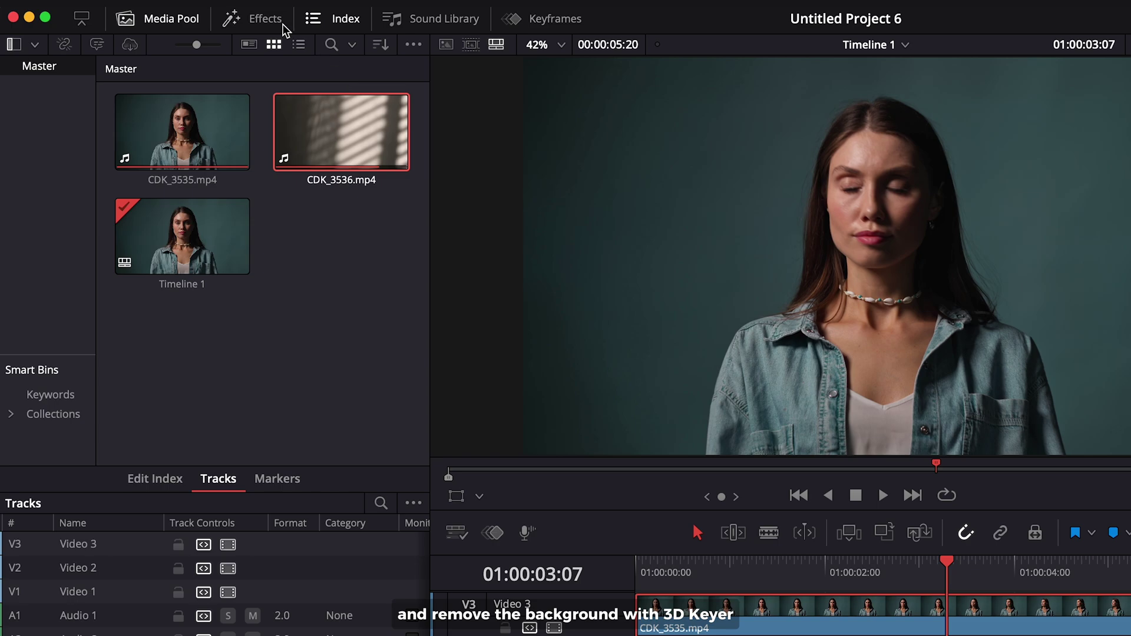
Step: Apply 3D Keyer to the top portrait copy, key out the teal backdrop, and play the composite
left_click(278, 24)
left_click(363, 46)
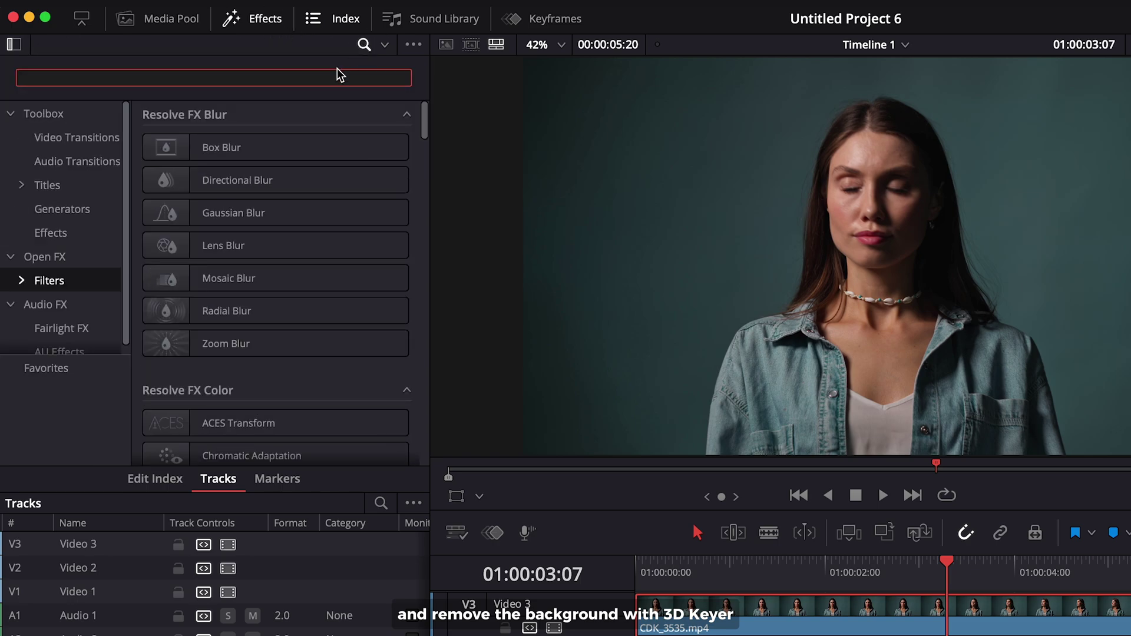
type("3d keyer")
left_click_drag(283, 144, 807, 587)
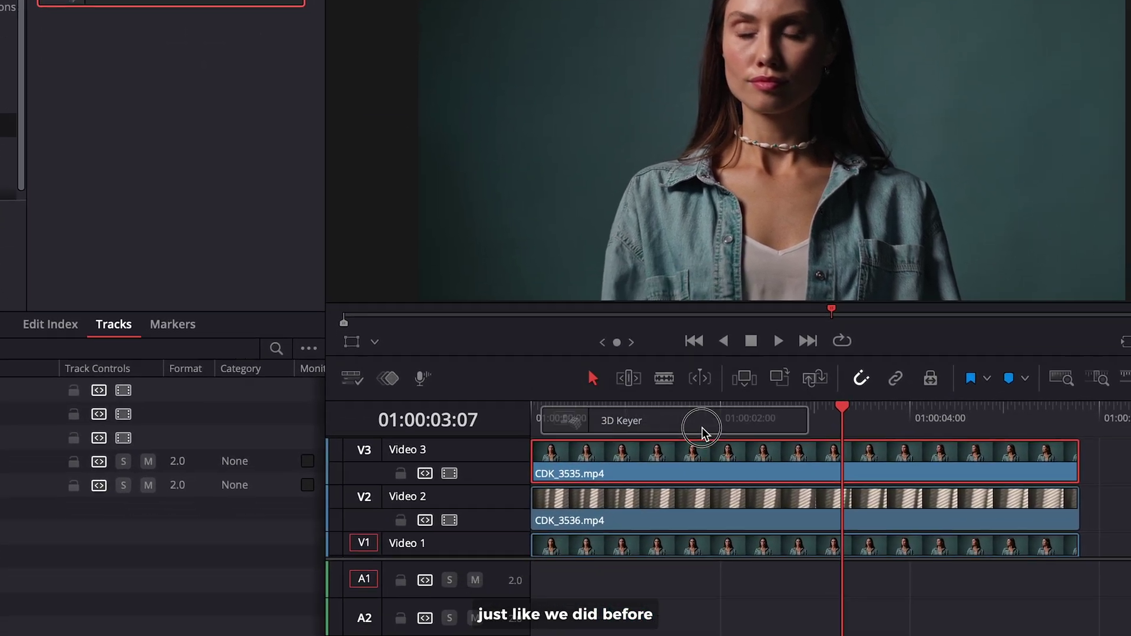
left_click_drag(703, 433, 702, 476)
left_click(328, 270)
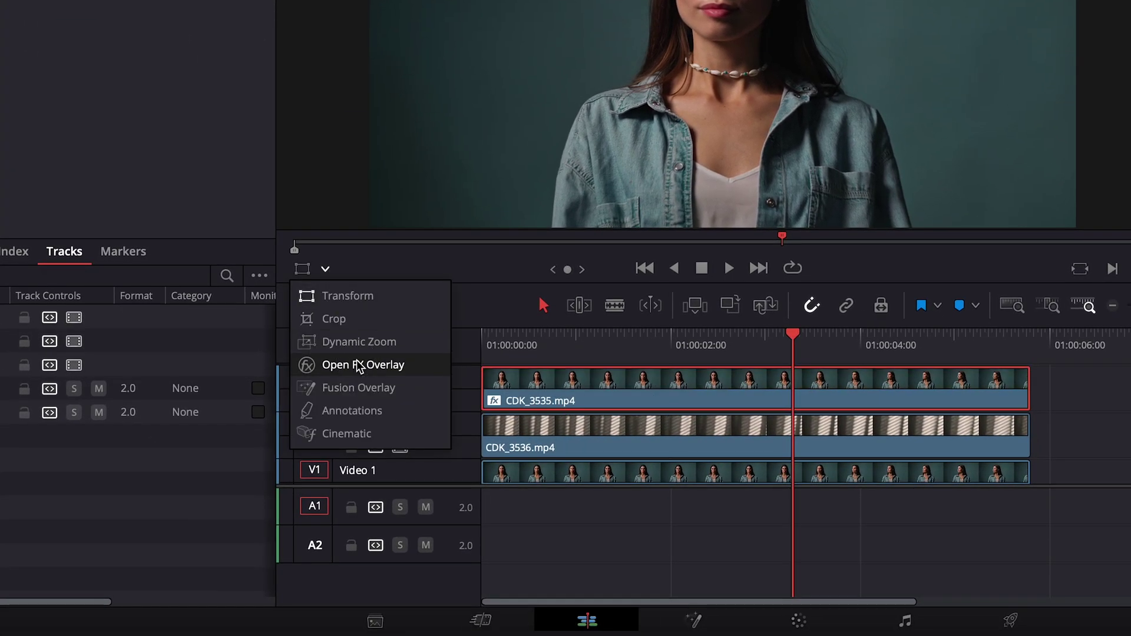
left_click(354, 363)
left_click_drag(440, 194, 930, 0)
mouse_move(724, 138)
left_mouse_down()
mouse_move(670, 87)
mouse_move(350, 60)
left_mouse_up()
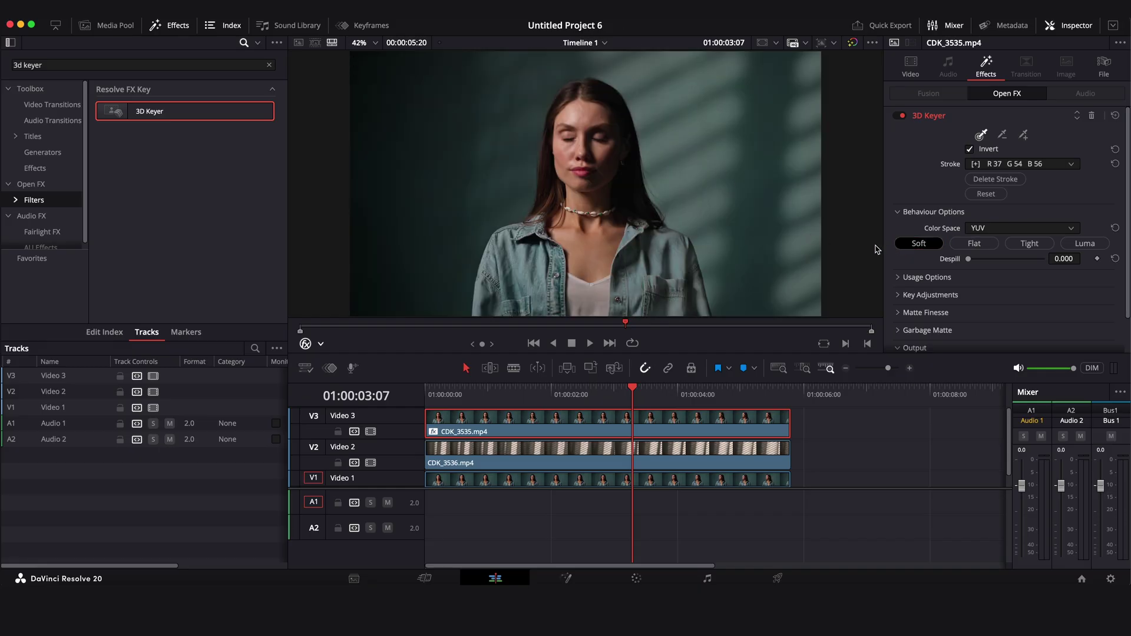
key("space")
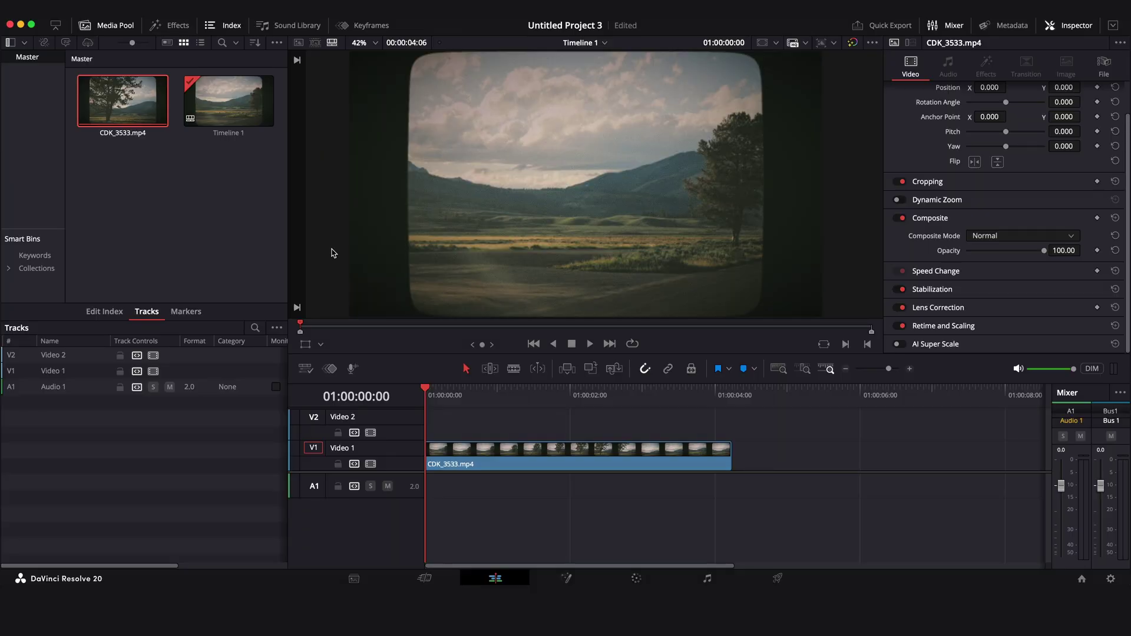
Step: Add a Text title reading 'quite.' on Video 2 over the landscape
left_click(174, 25)
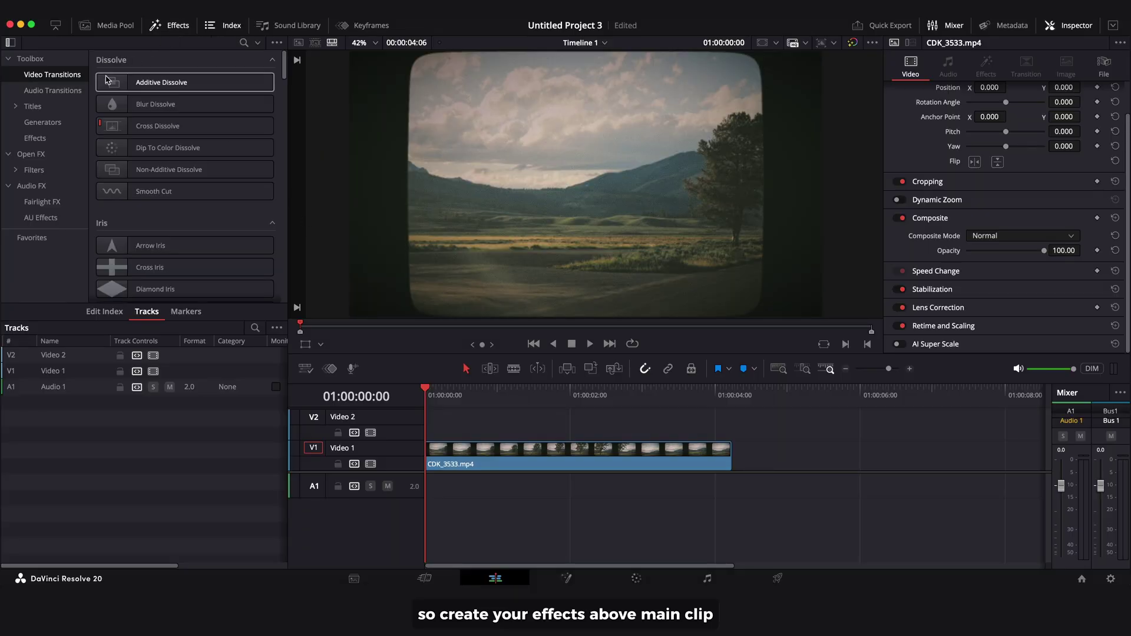
left_click(32, 106)
left_click_drag(141, 191, 431, 426)
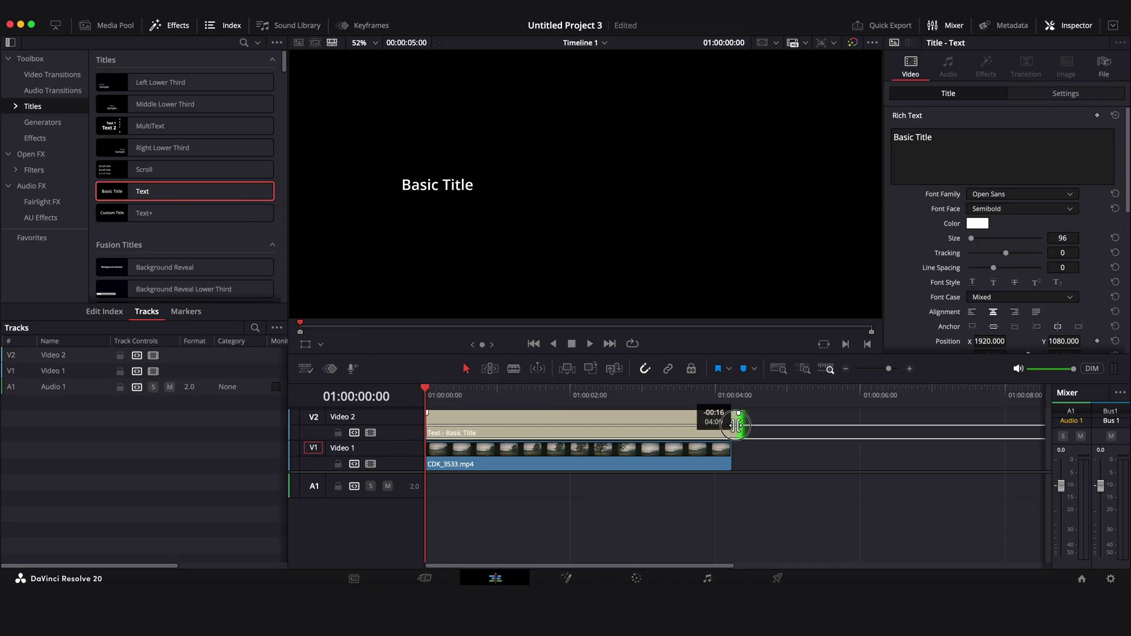
type("quite.")
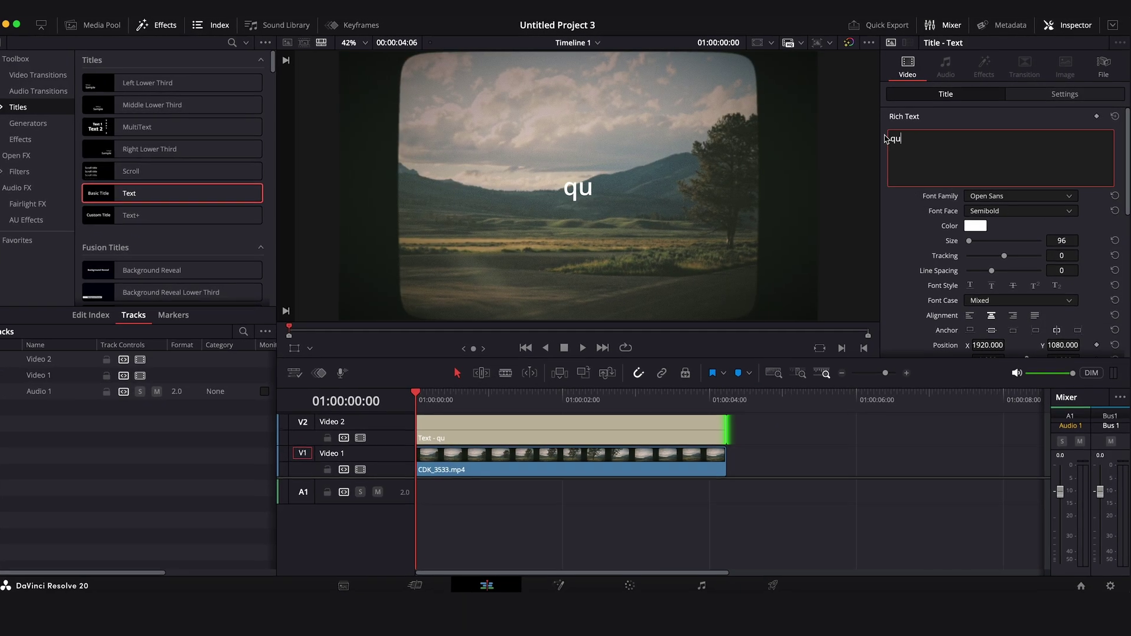
Step: Set the title font to Montserrat ExtraBold
left_click(1022, 194)
scroll(996, 318, "up", 5)
left_click(988, 342)
left_click(1010, 225)
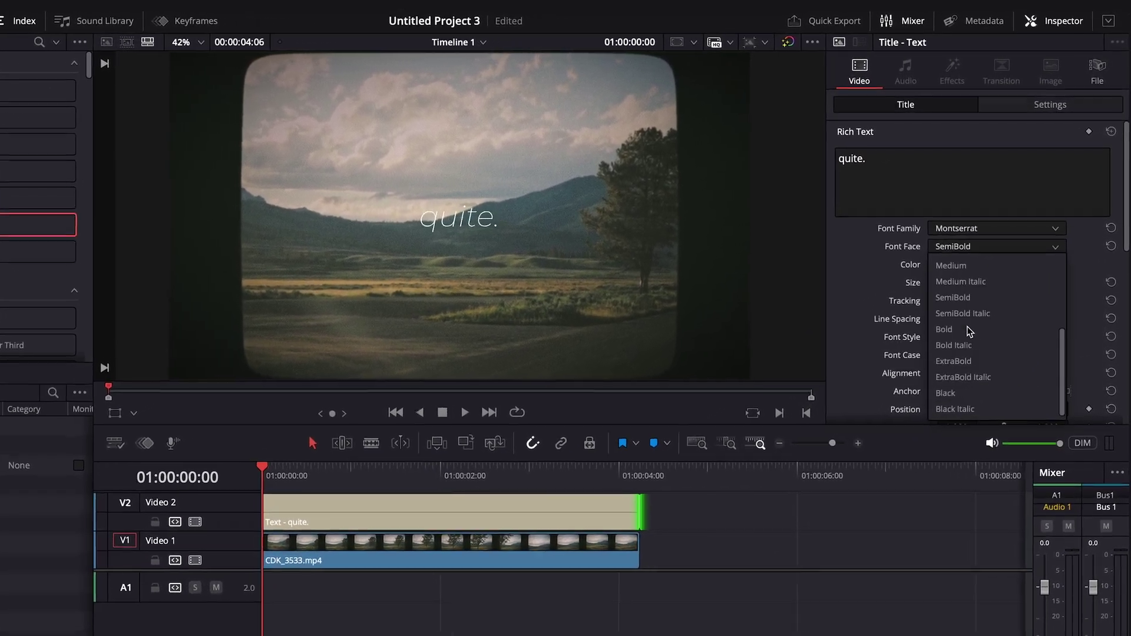
left_click(971, 284)
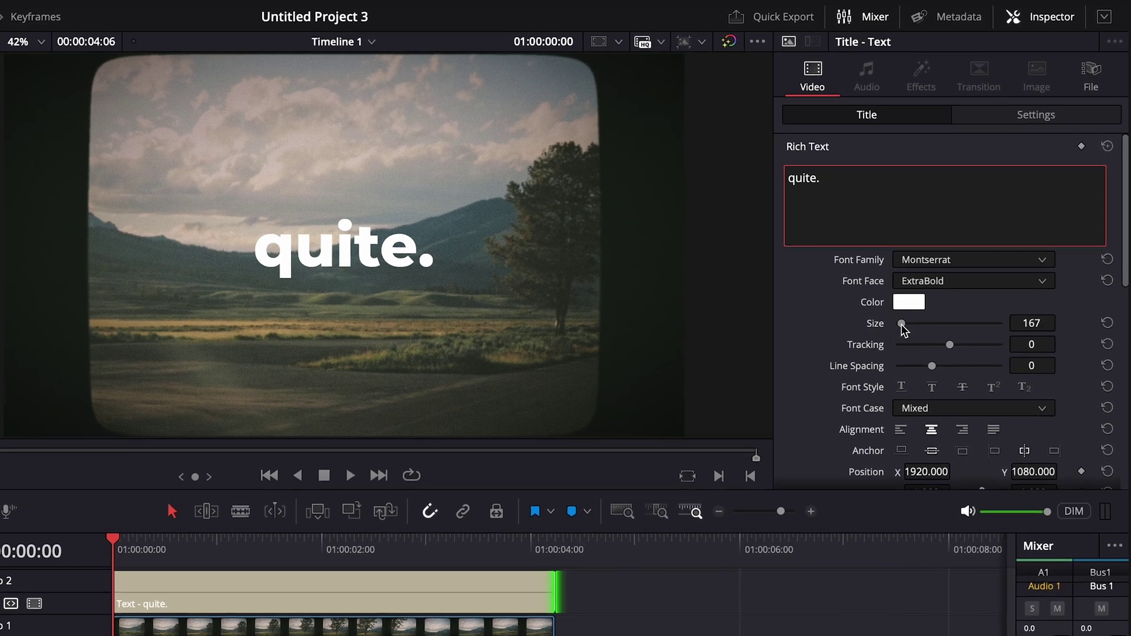
Step: Set the title's composite mode to Difference
left_click(1066, 118)
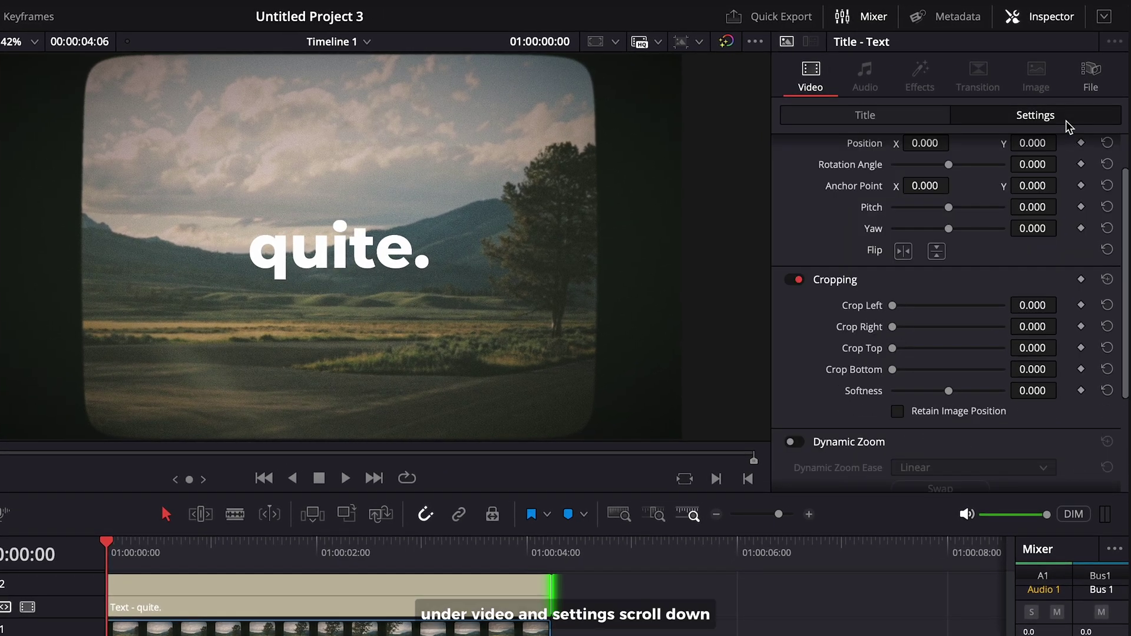
scroll(995, 259, "down", 3)
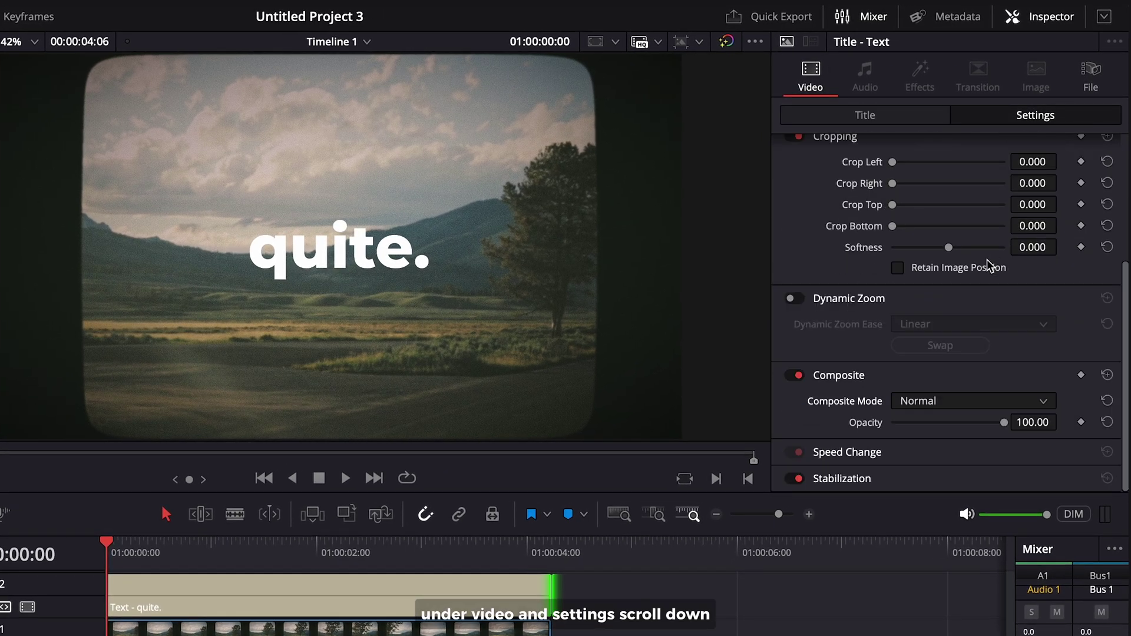
left_click(978, 400)
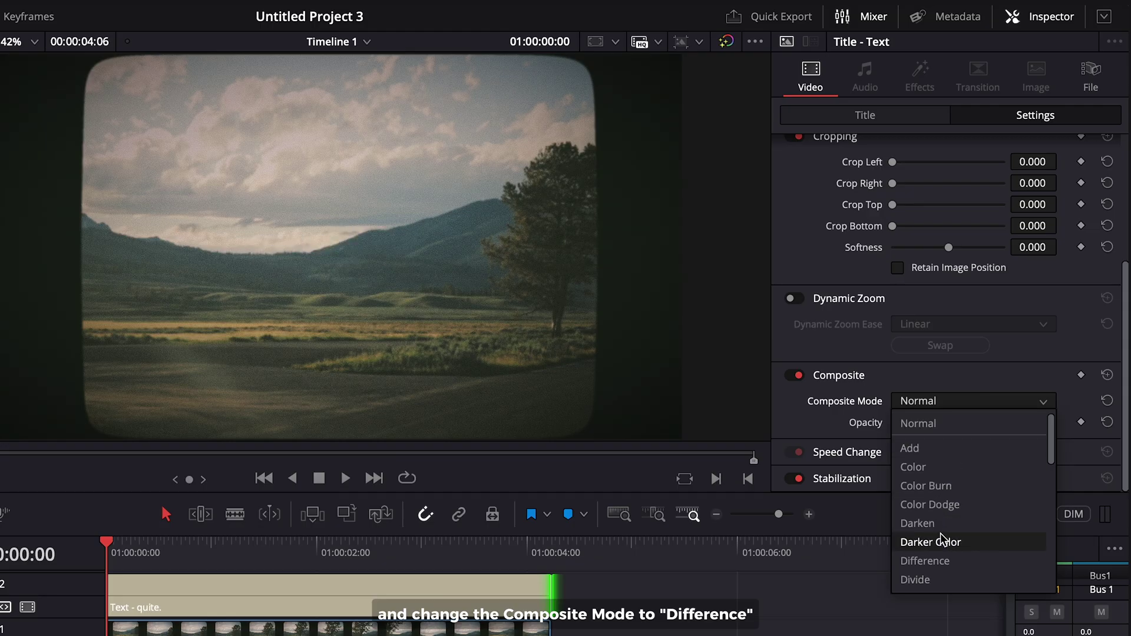
left_click(925, 561)
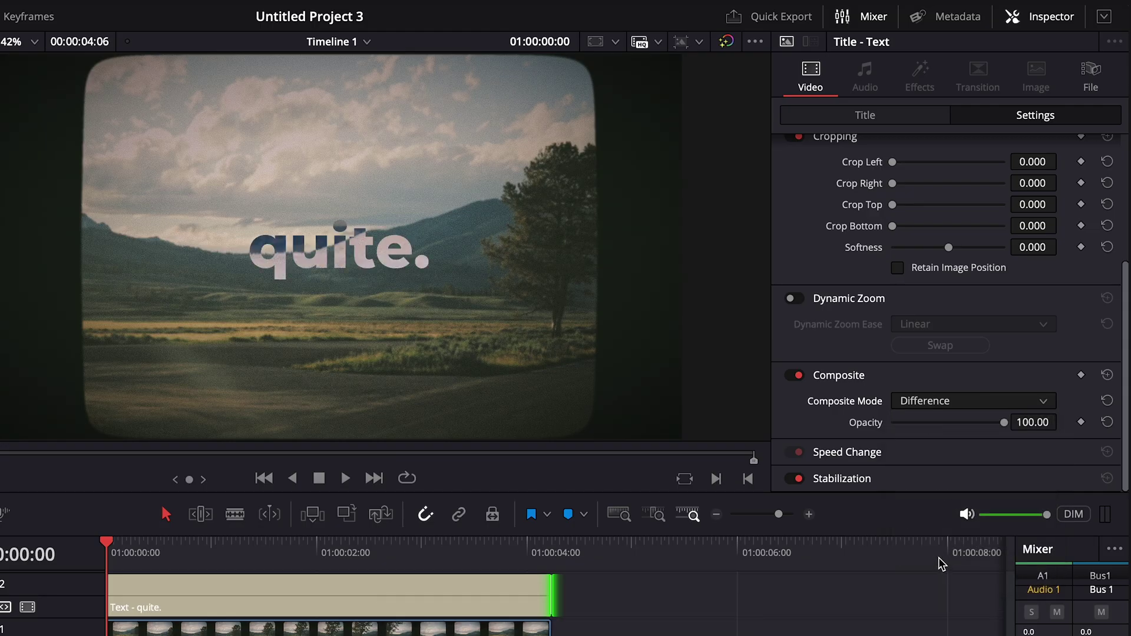
Step: Try a mint green title colour, then discard it and keep the original
left_click(866, 116)
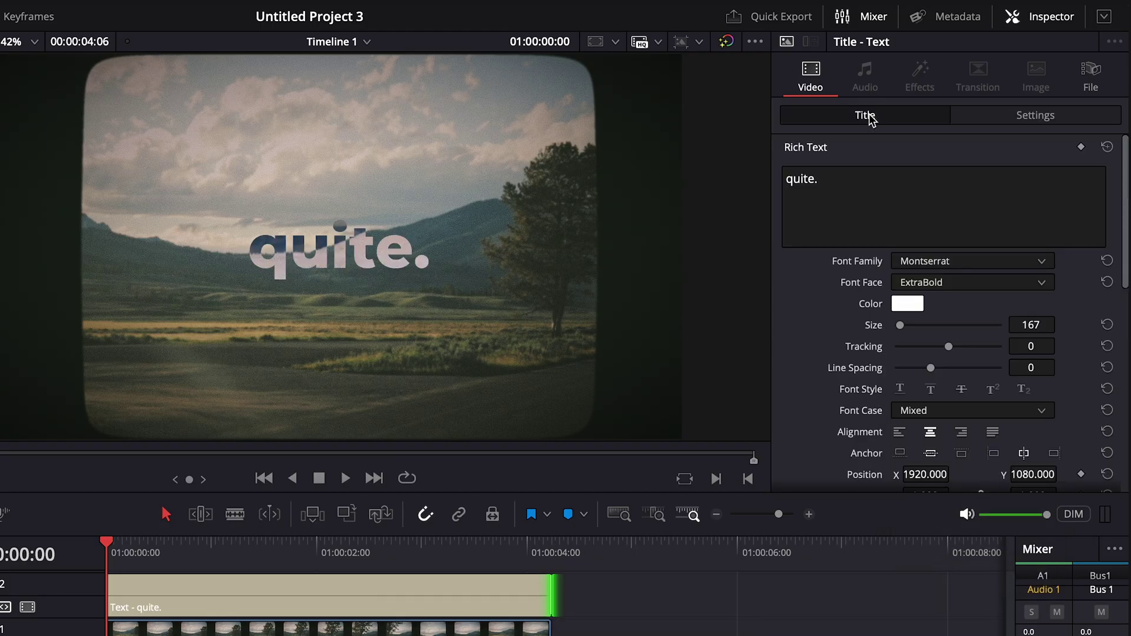
left_click(908, 304)
mouse_move(179, 319)
left_mouse_down()
mouse_move(189, 313)
mouse_move(154, 321)
mouse_move(160, 308)
left_mouse_up()
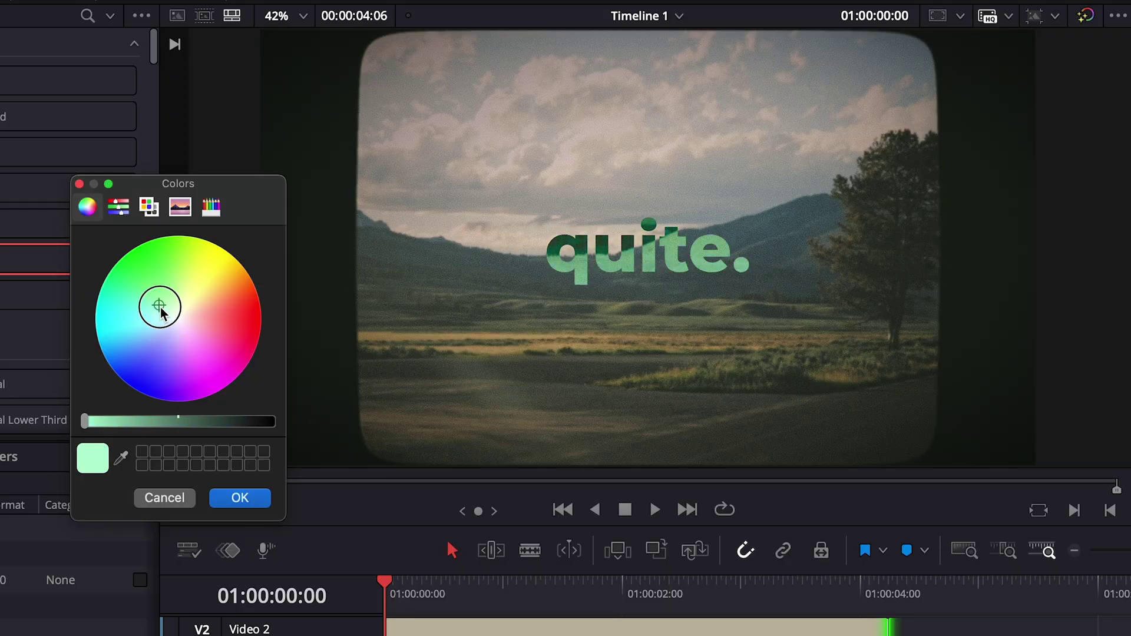
left_click(162, 497)
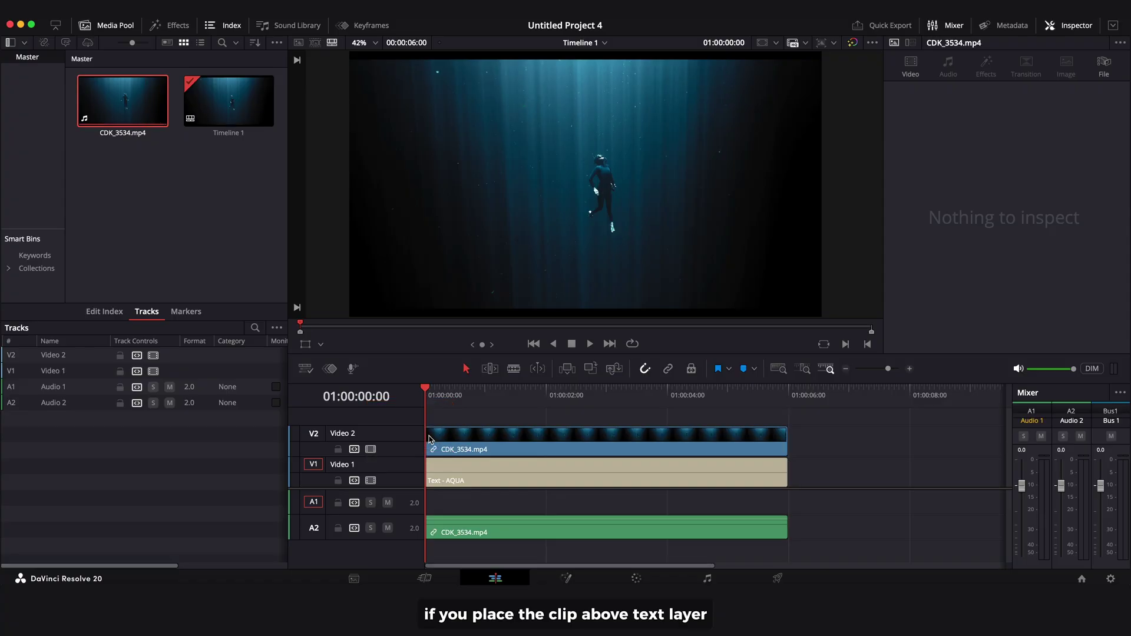
Step: Give CDK_3534.mp4 the Darken composite mode and play the footage inside the AQUA letters
left_click(453, 440)
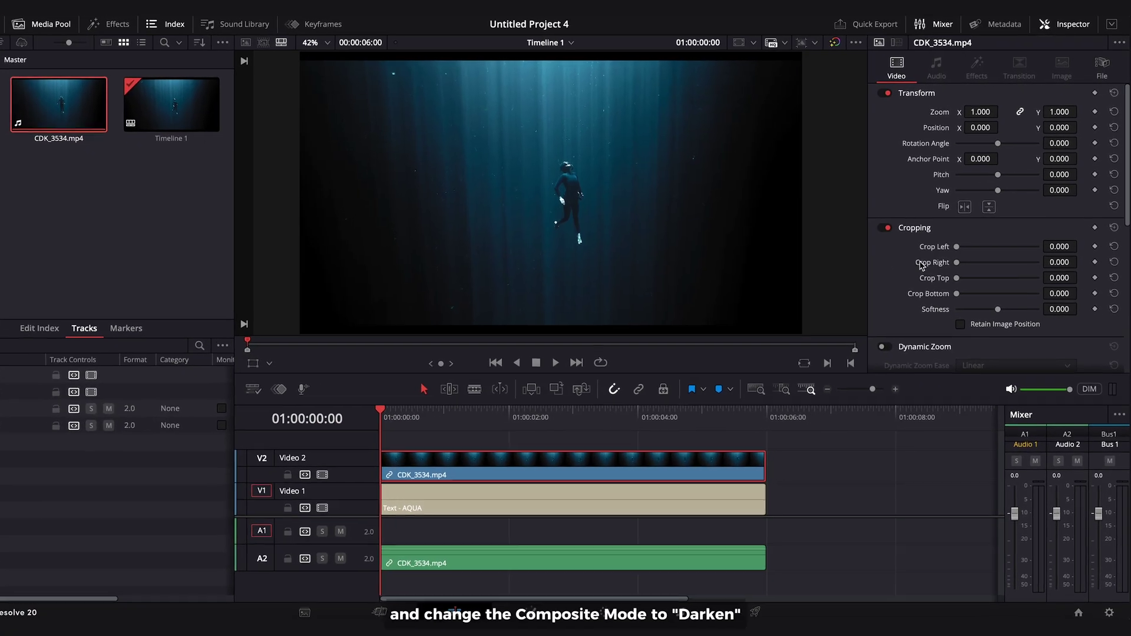
scroll(978, 259, "down", 5)
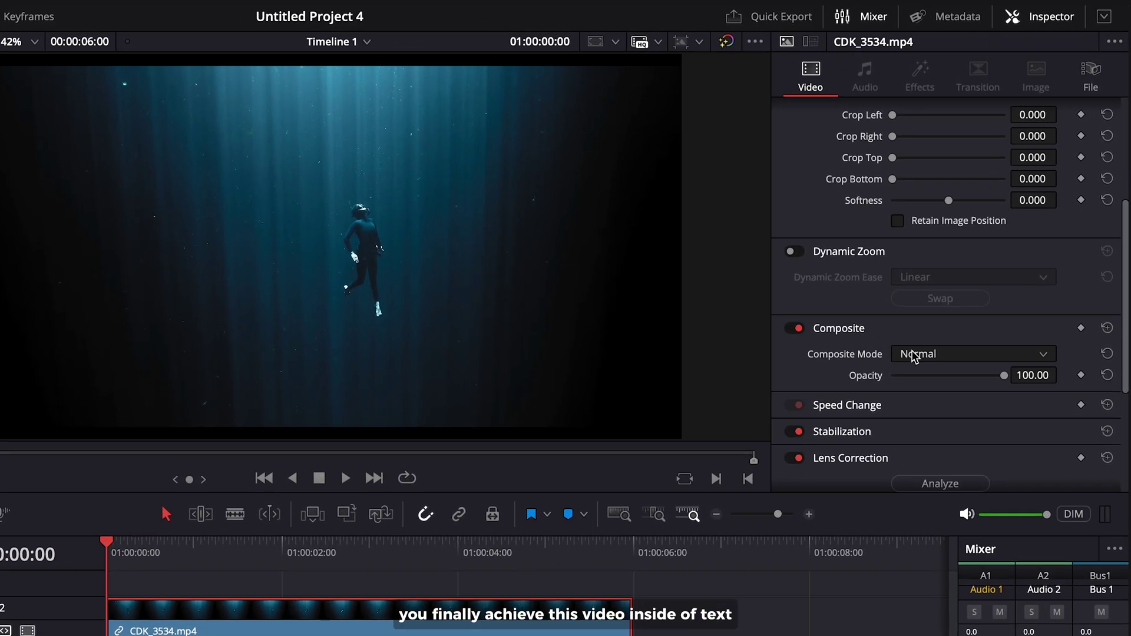
left_click(914, 357)
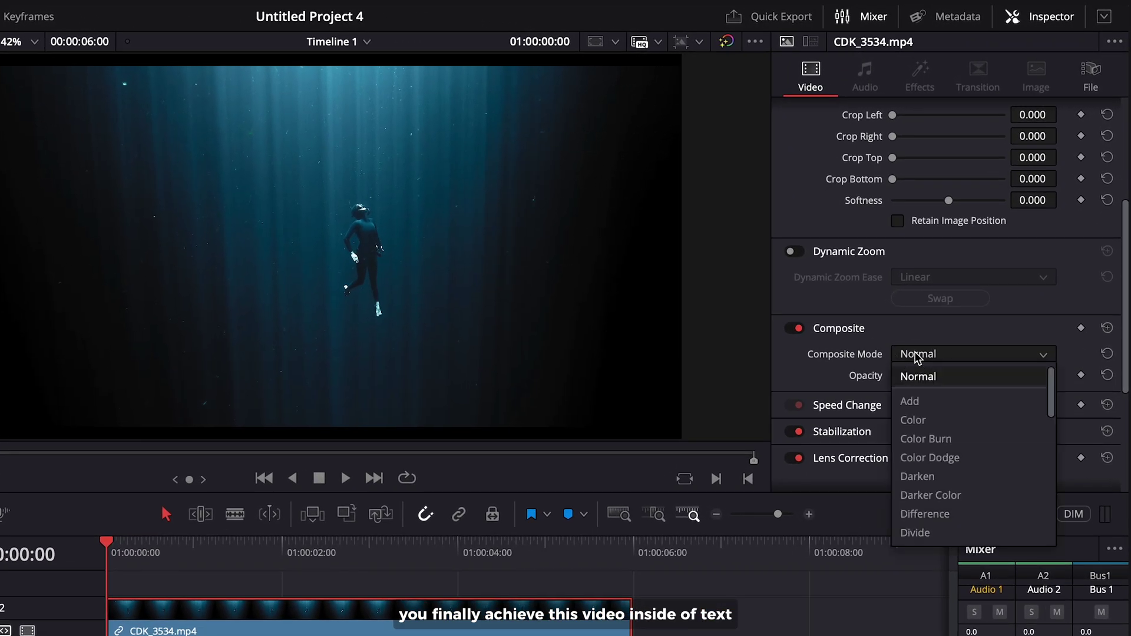
left_click(924, 476)
left_click(346, 478)
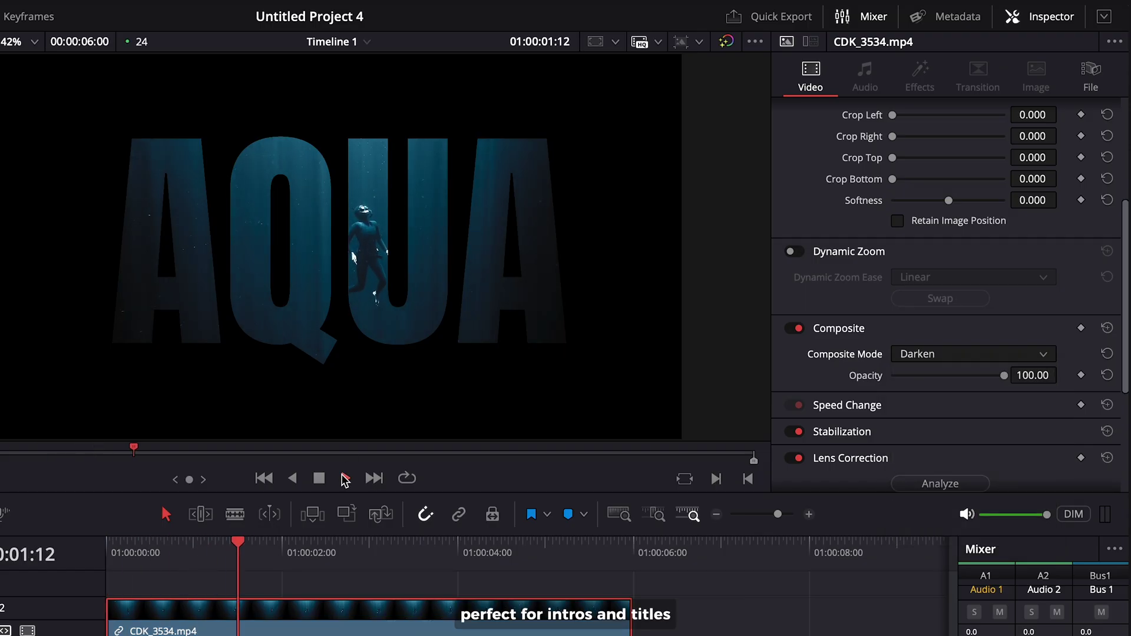